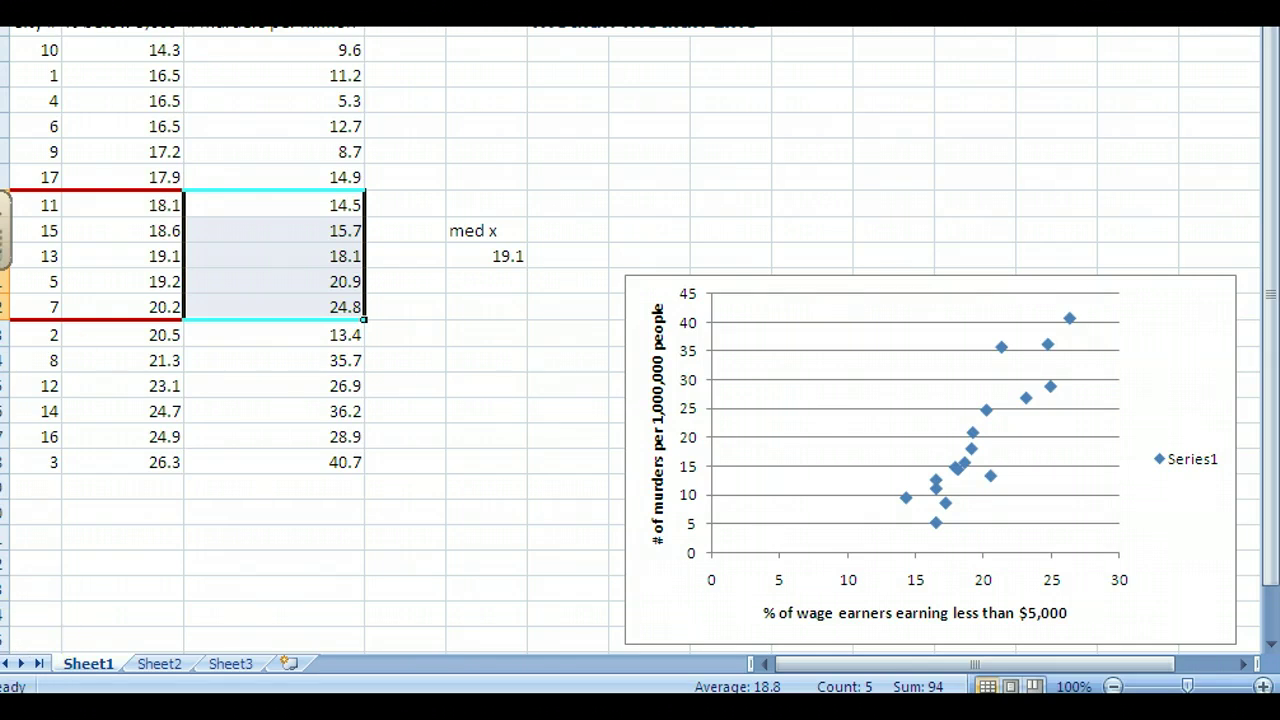
Deselect the middle group's murder values, now sorted ascending from 14.5 to 24.8.
left_click(567, 511)
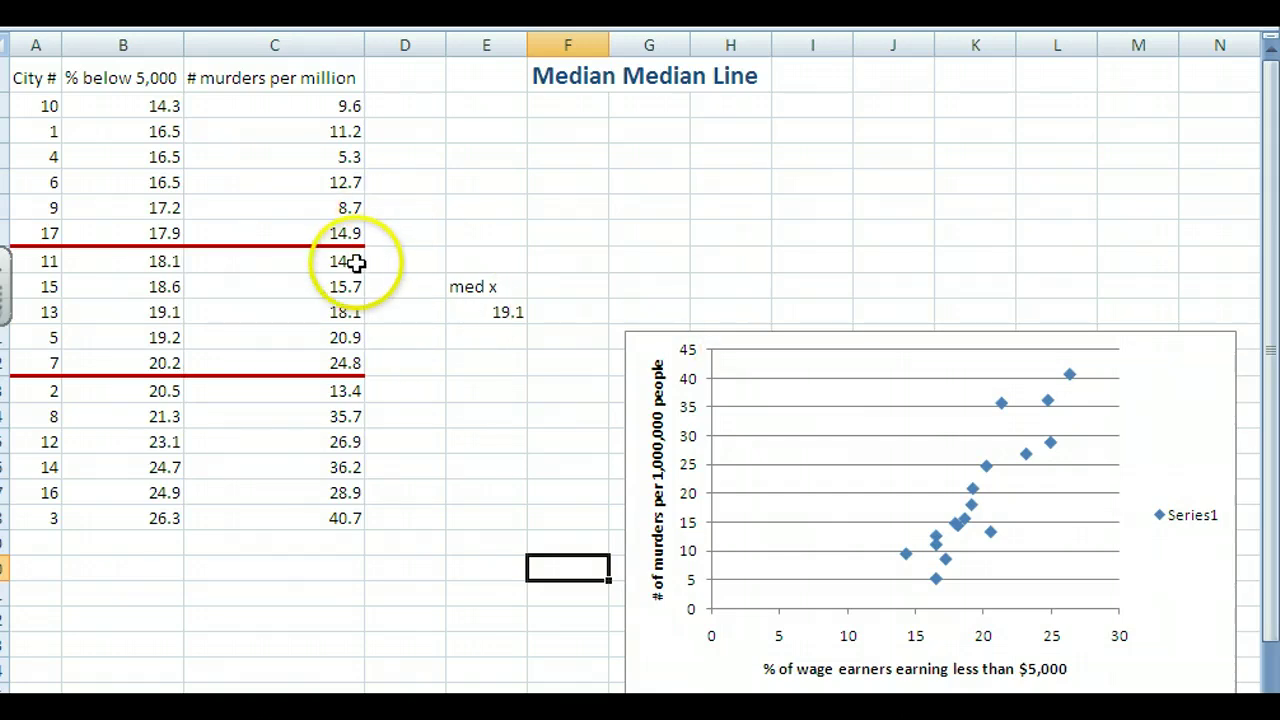
Enter the label med y in F9 and the value 18.1 in F10.
left_click(573, 288)
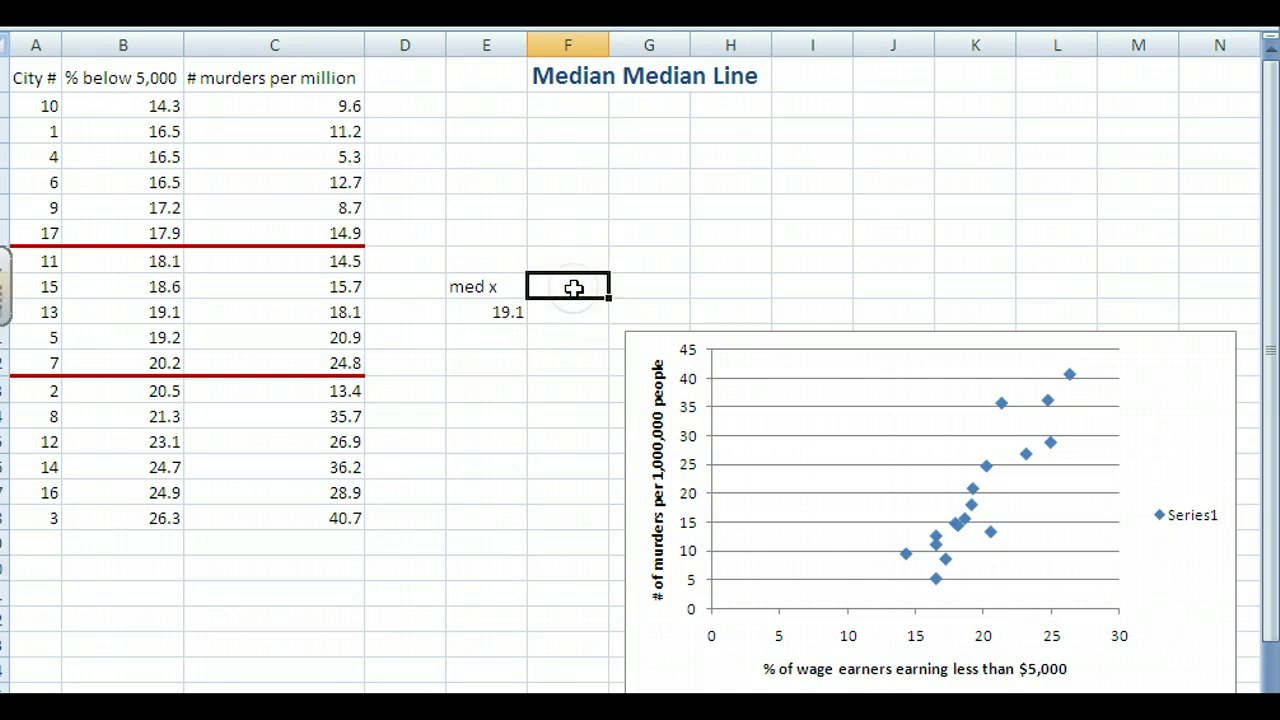
type("med y")
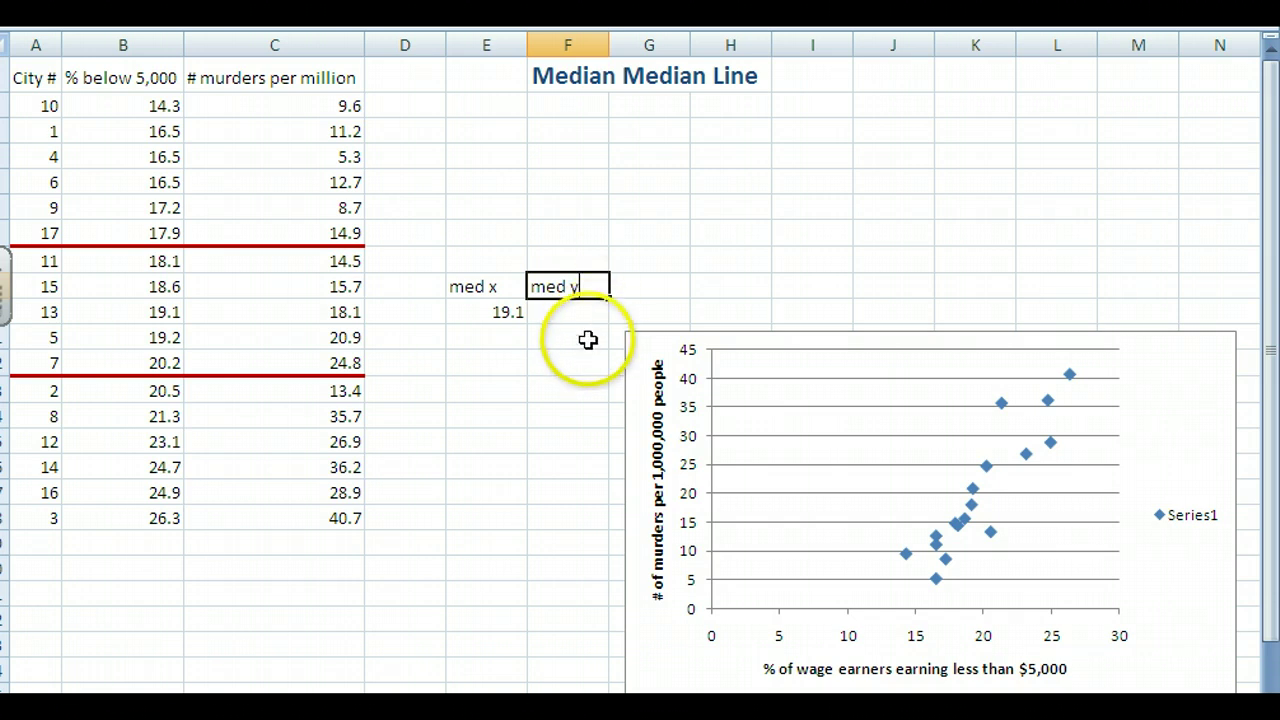
left_click(585, 313)
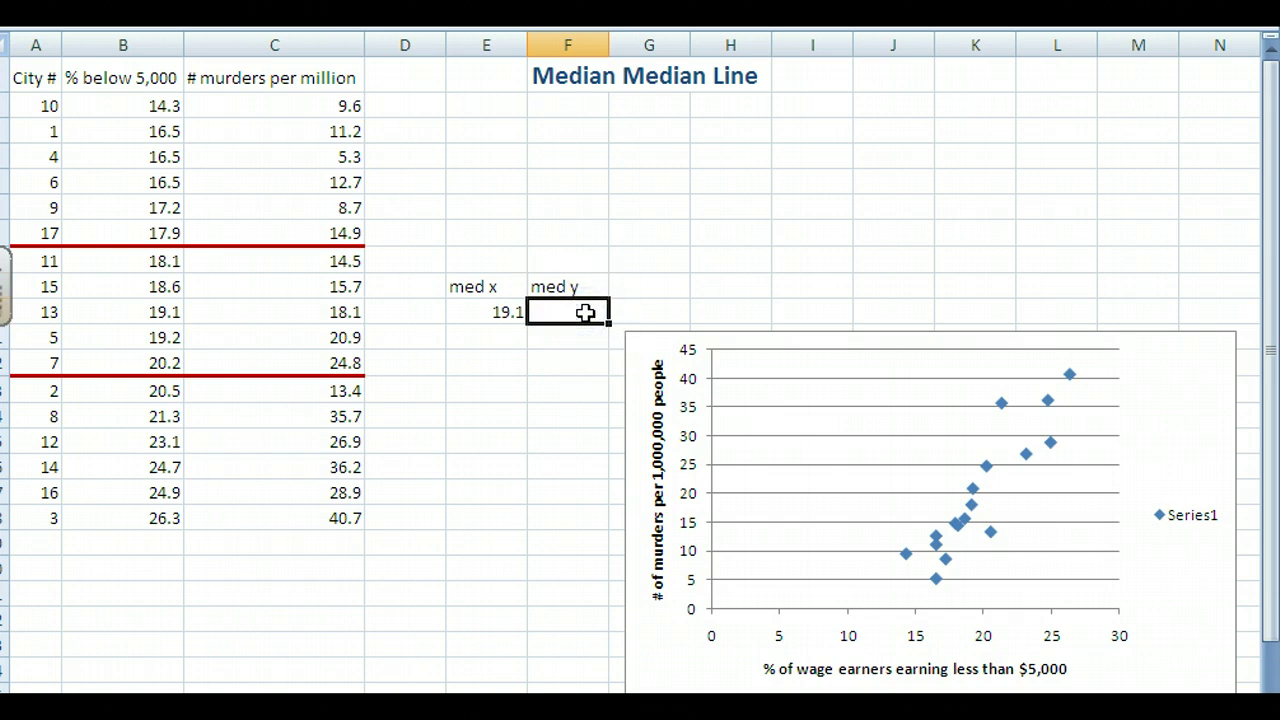
type("18.1")
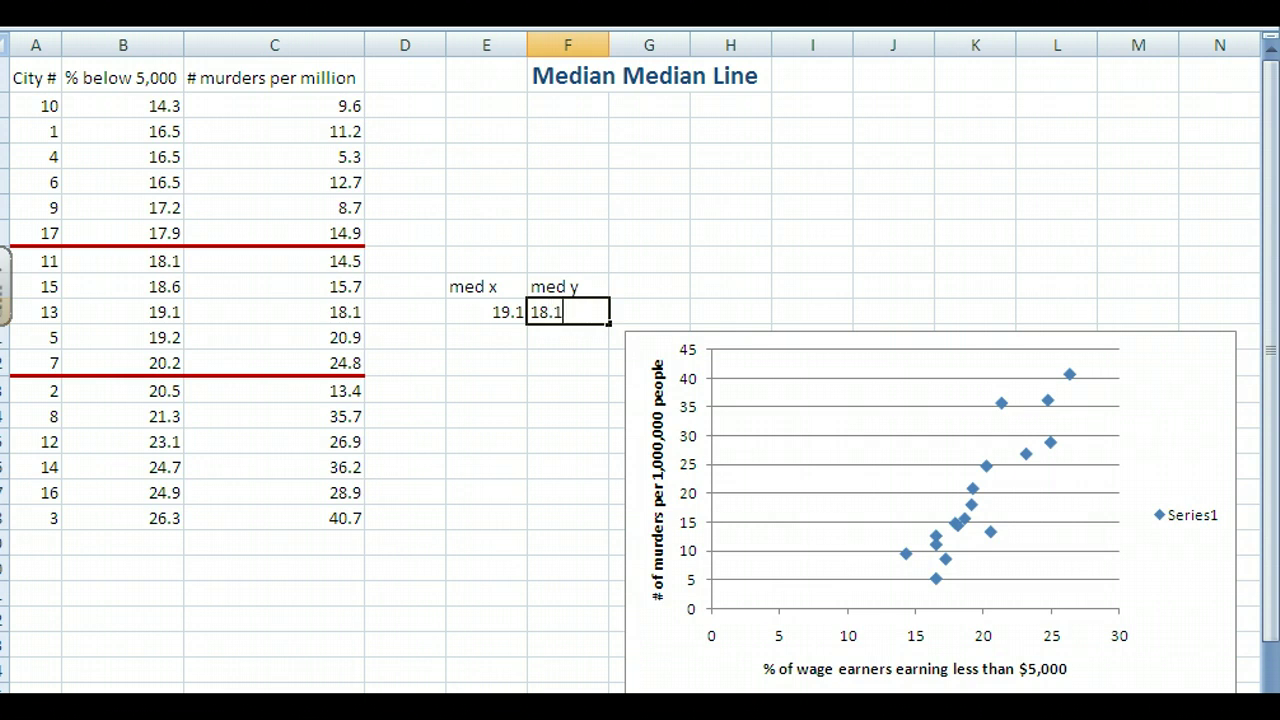
key("Return")
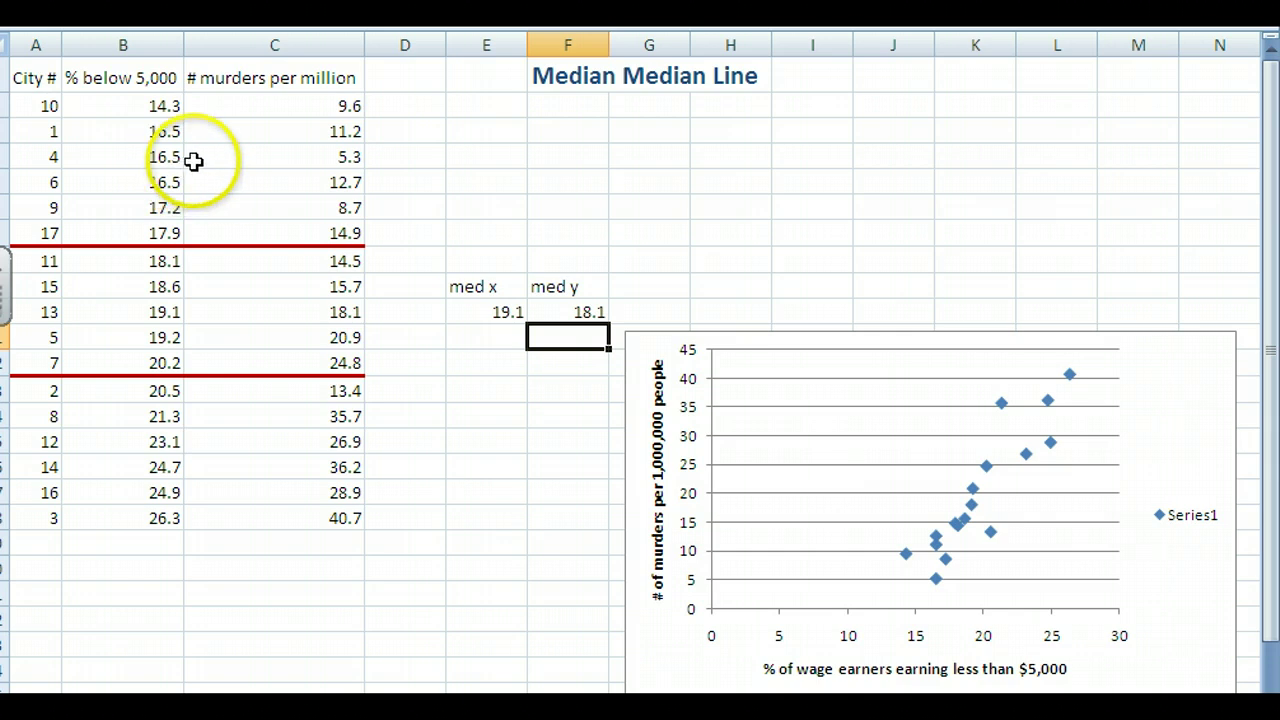
Enter the first group's med x label with the value 16.5 below it.
left_click(472, 132)
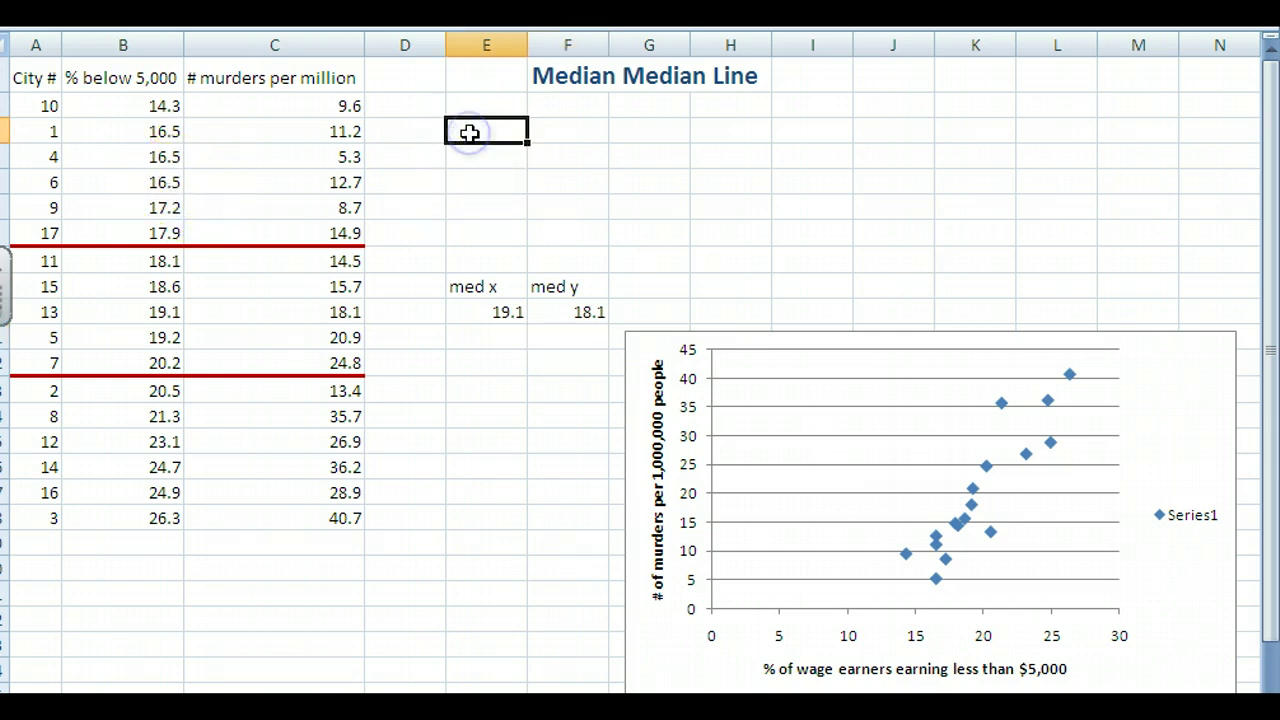
type("med")
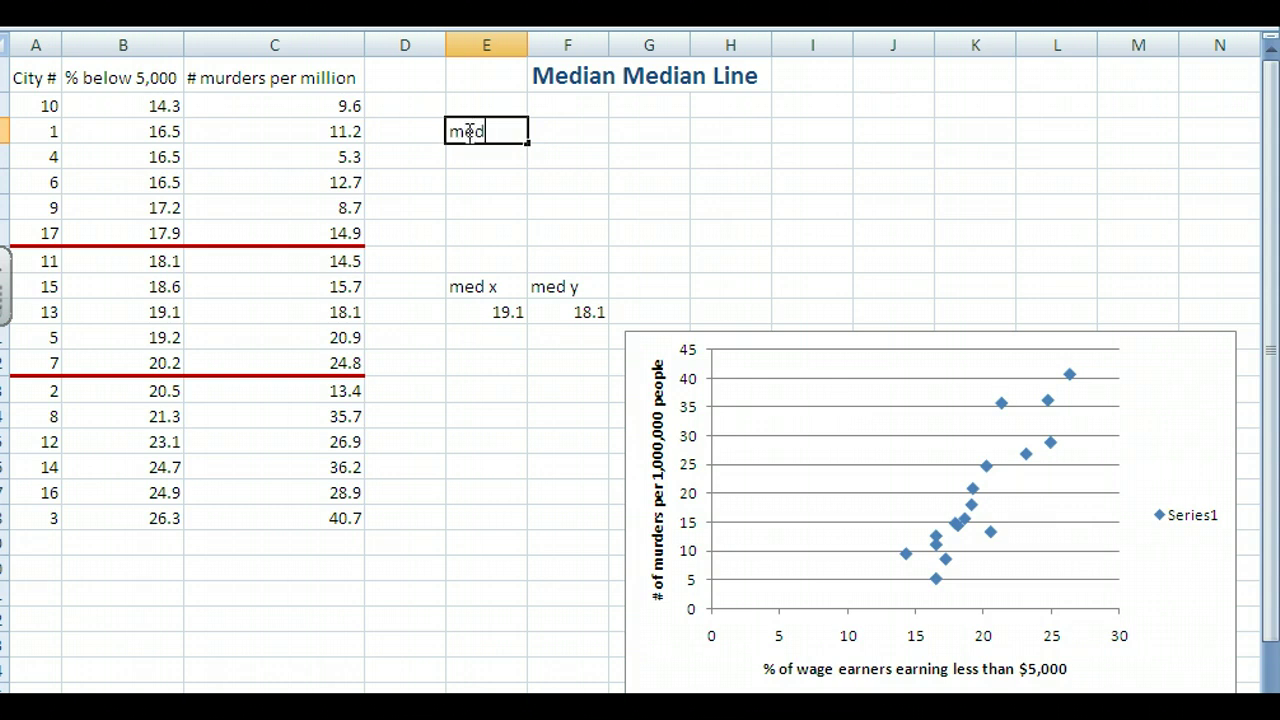
type(" x")
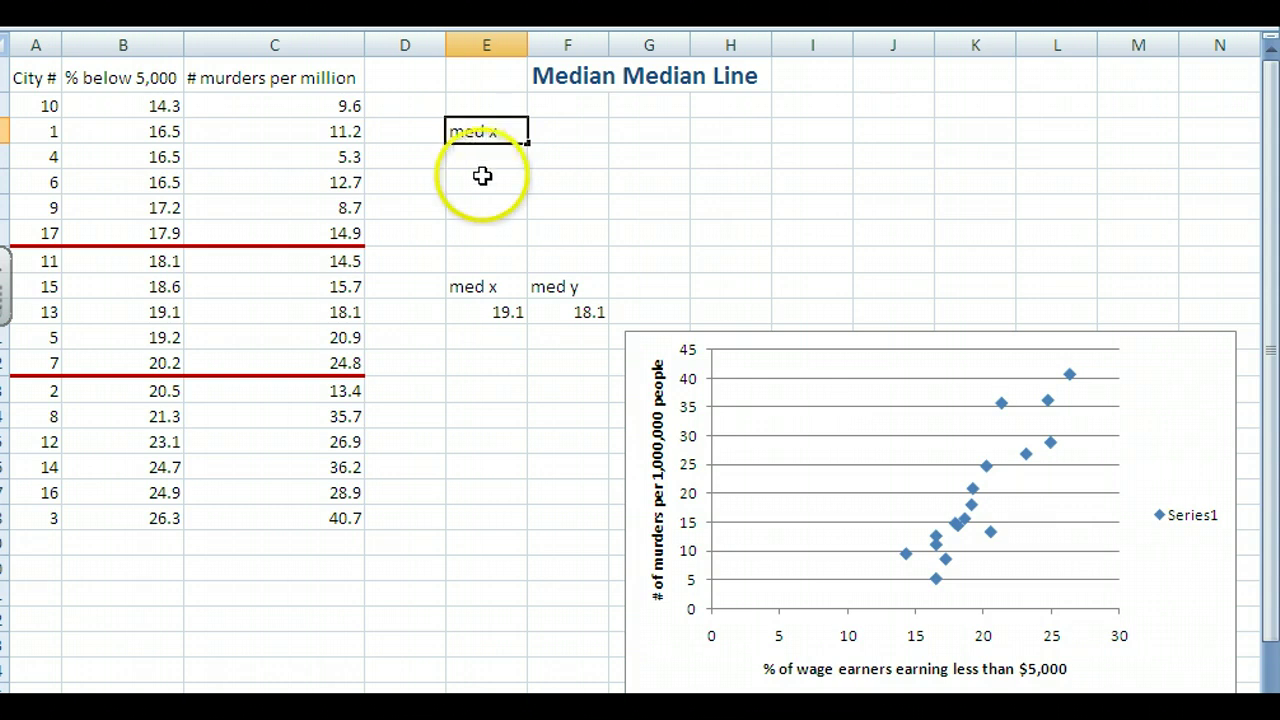
left_click(482, 165)
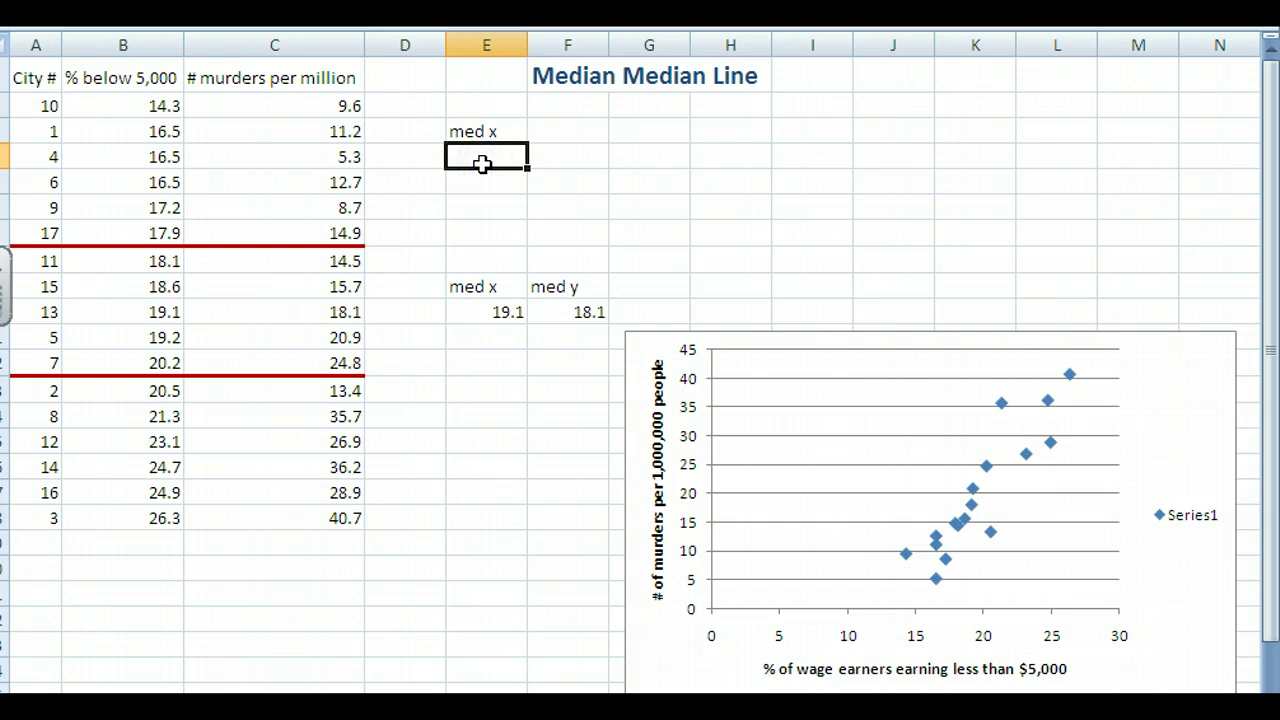
type("16.5")
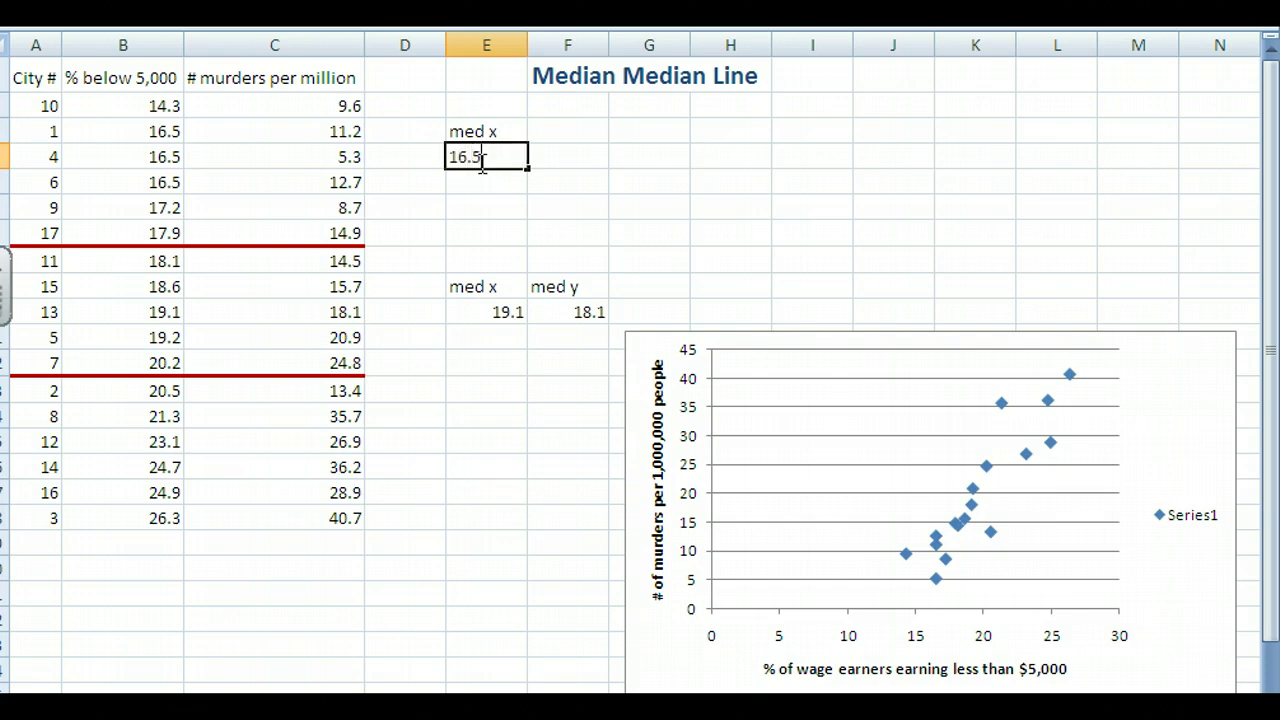
key("Return")
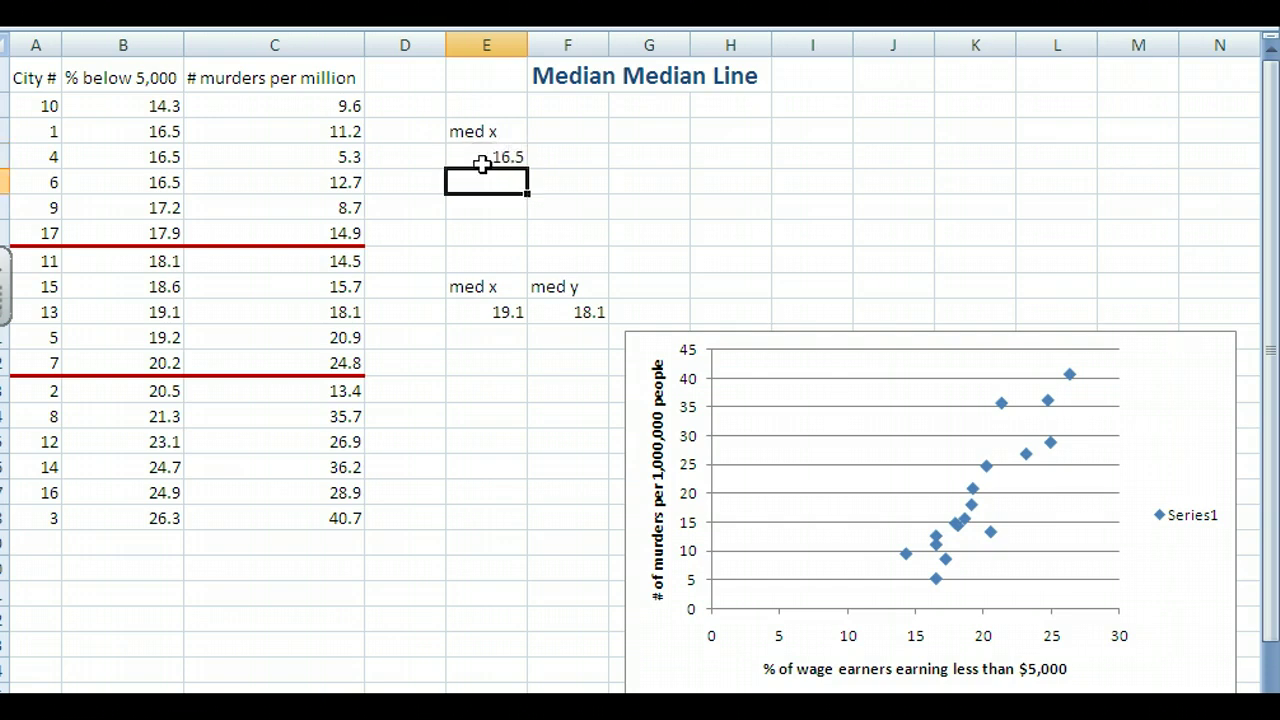
Add a med y label beside med x and record the first group's median y, 9.95.
left_click(576, 131)
type("med ")
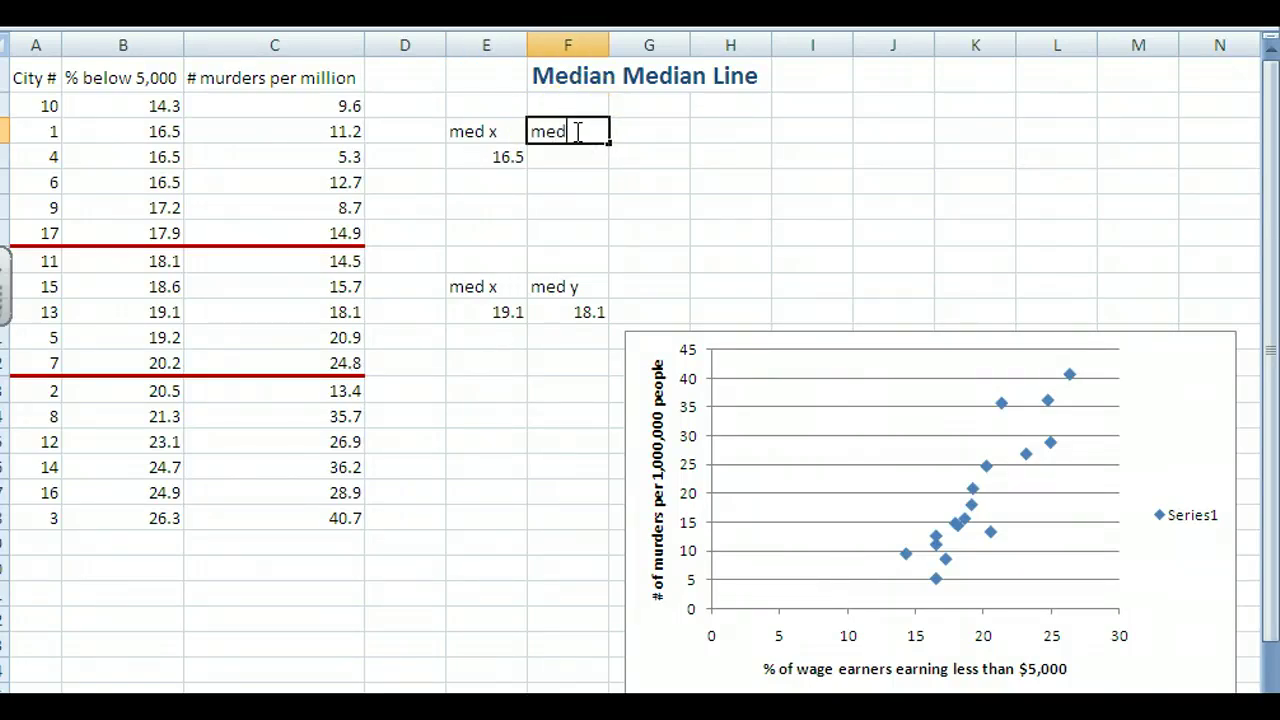
type("y")
key("Tab")
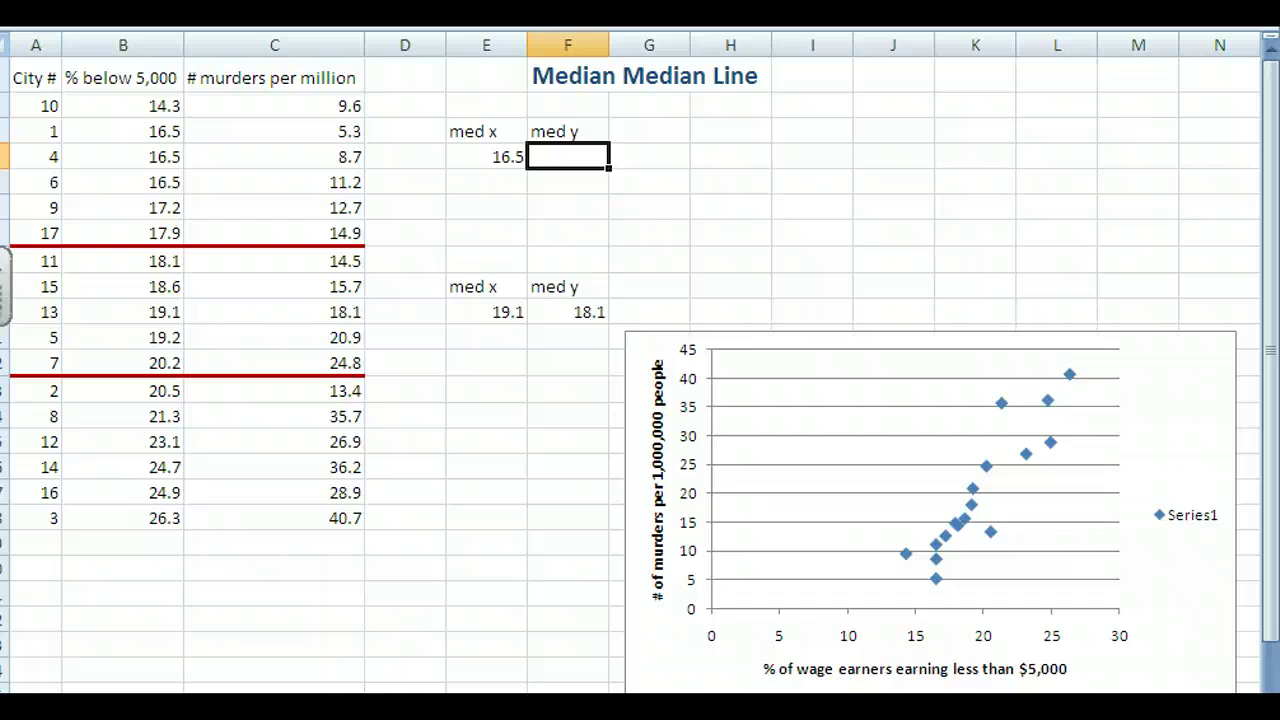
type("9.95")
key("Return")
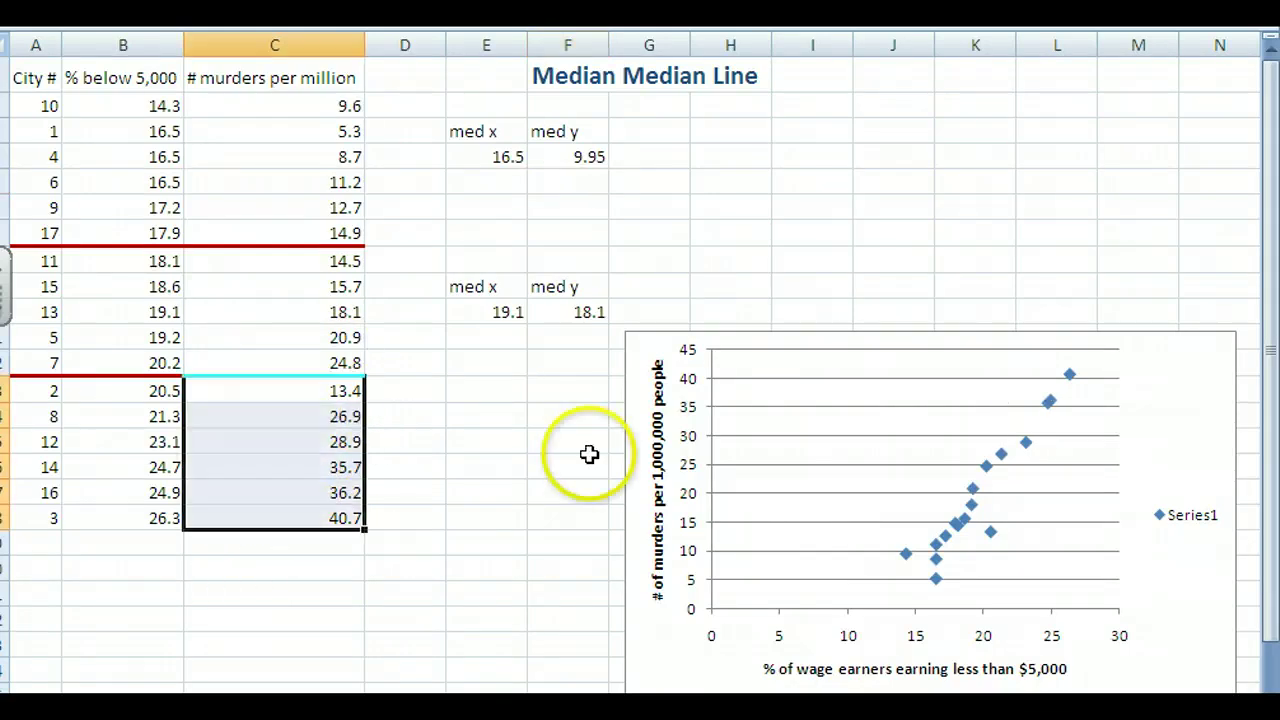
Enter the last group's med x label with the value 23.9 below it.
left_click(465, 420)
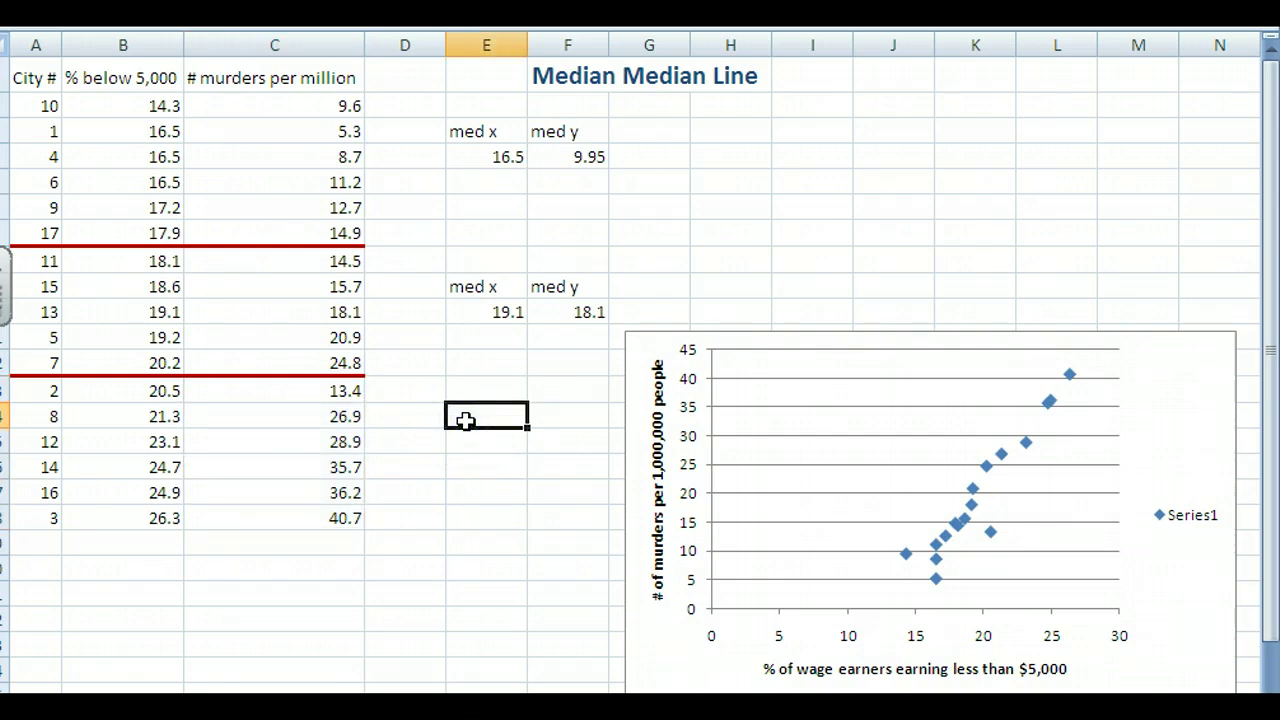
type("med x")
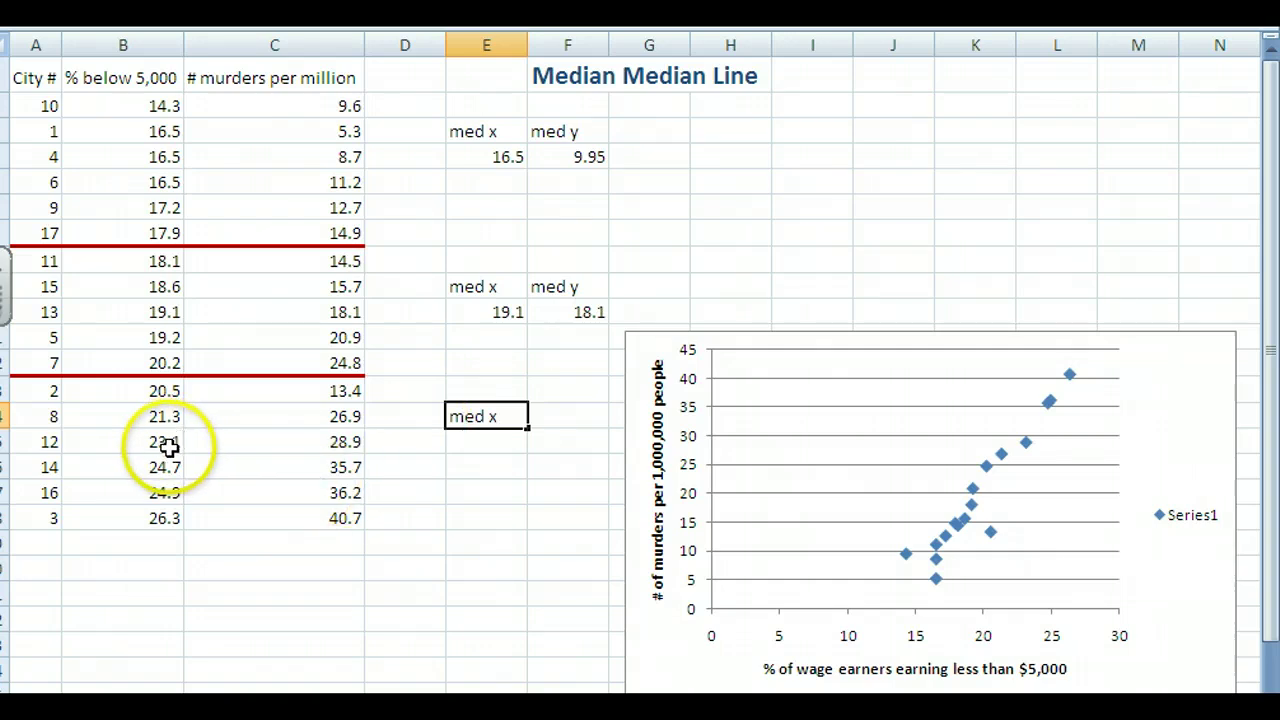
left_click(492, 449)
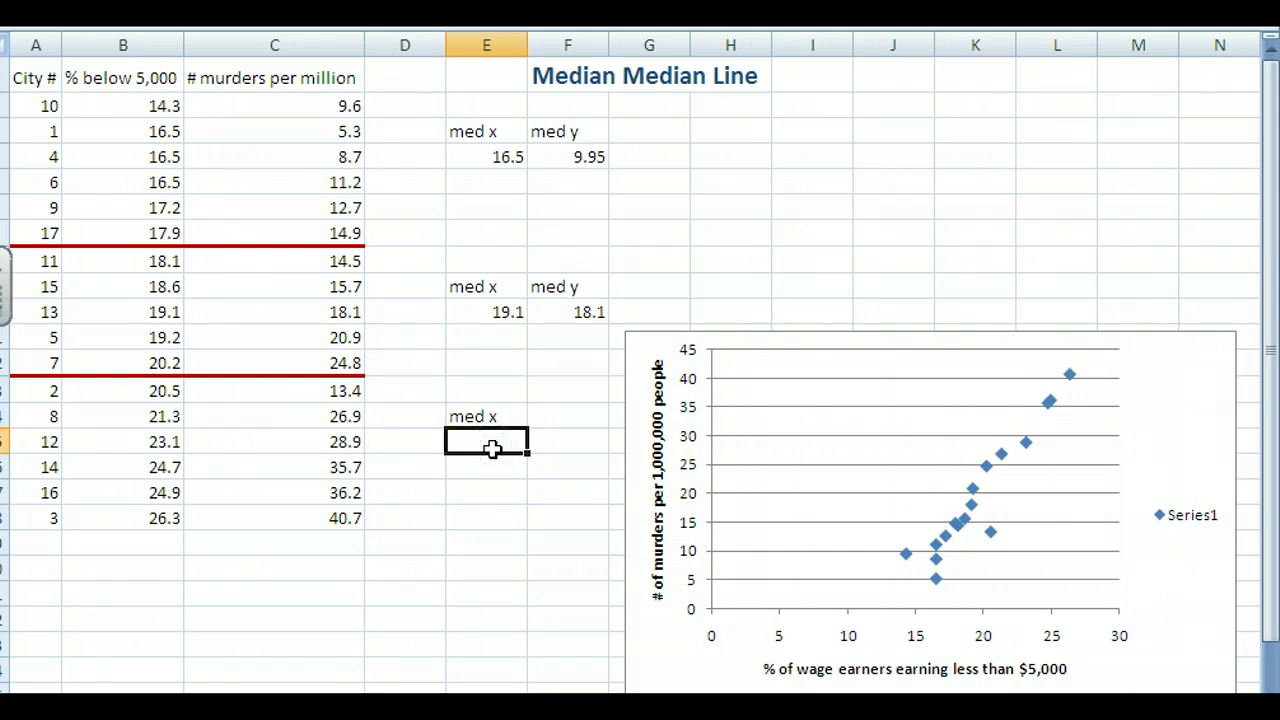
type("23.9")
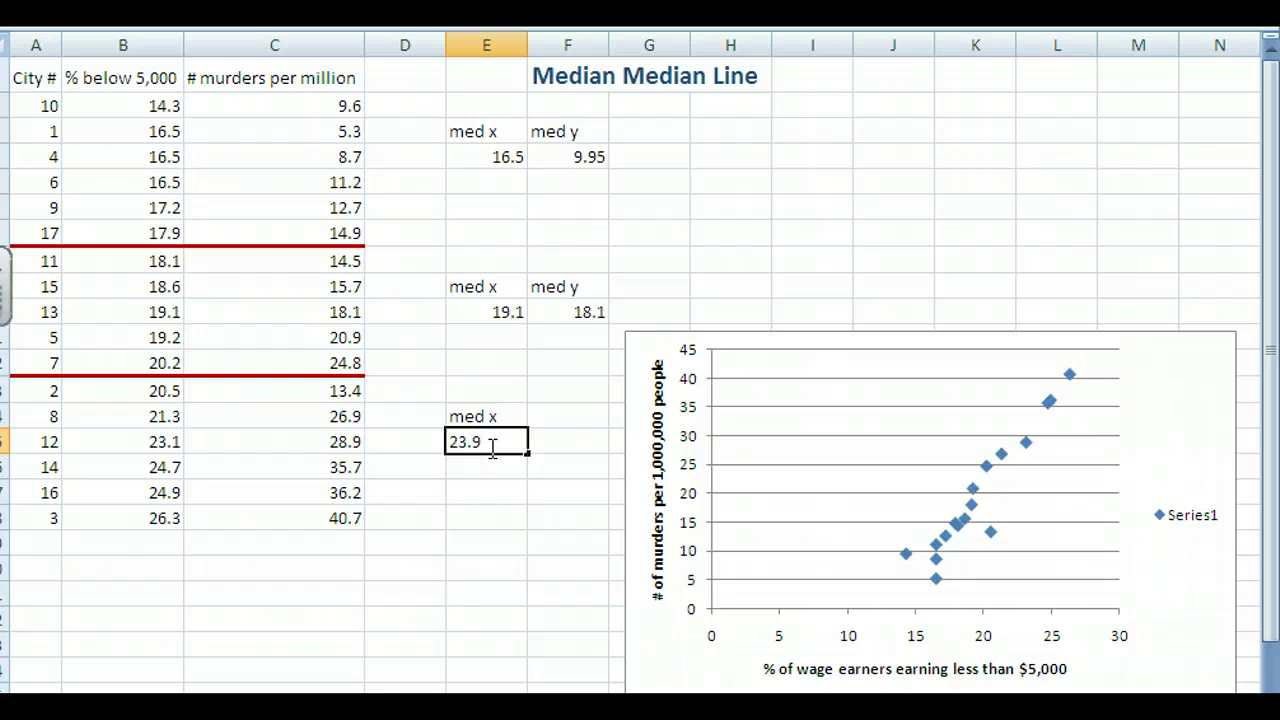
left_click(567, 416)
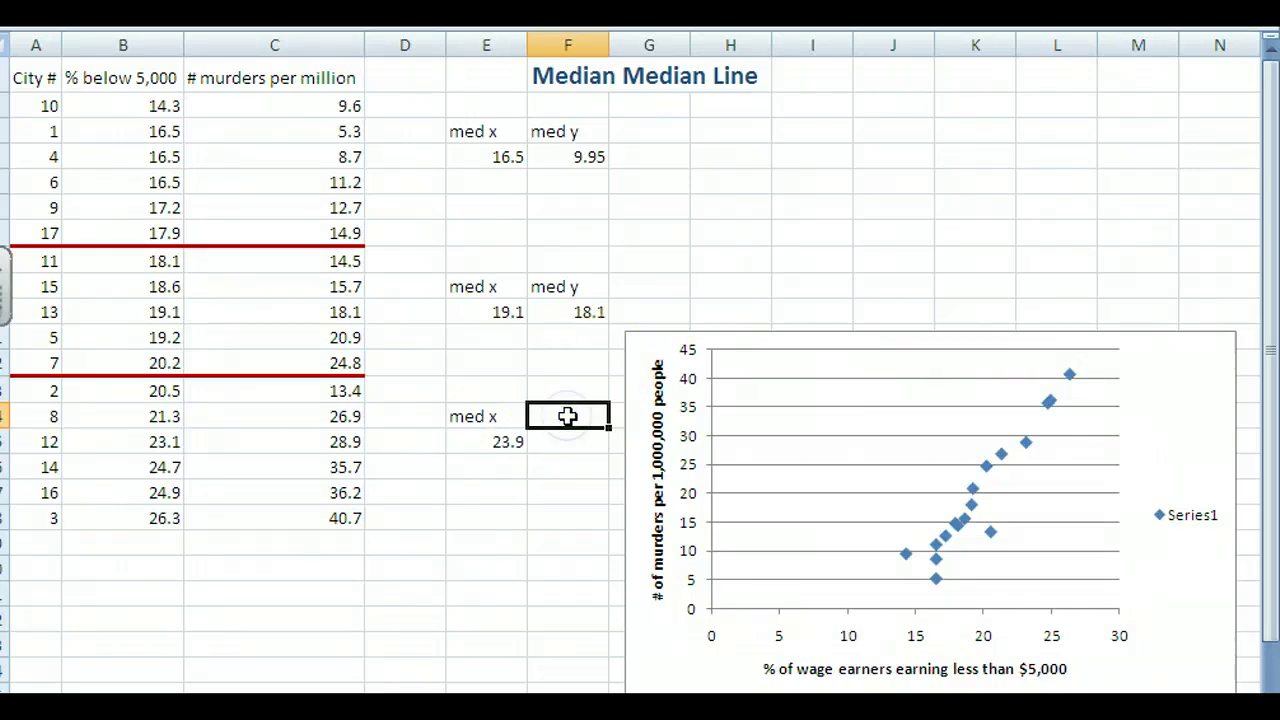
Add the med y label and record the third group's median y, 32.3.
type("med y")
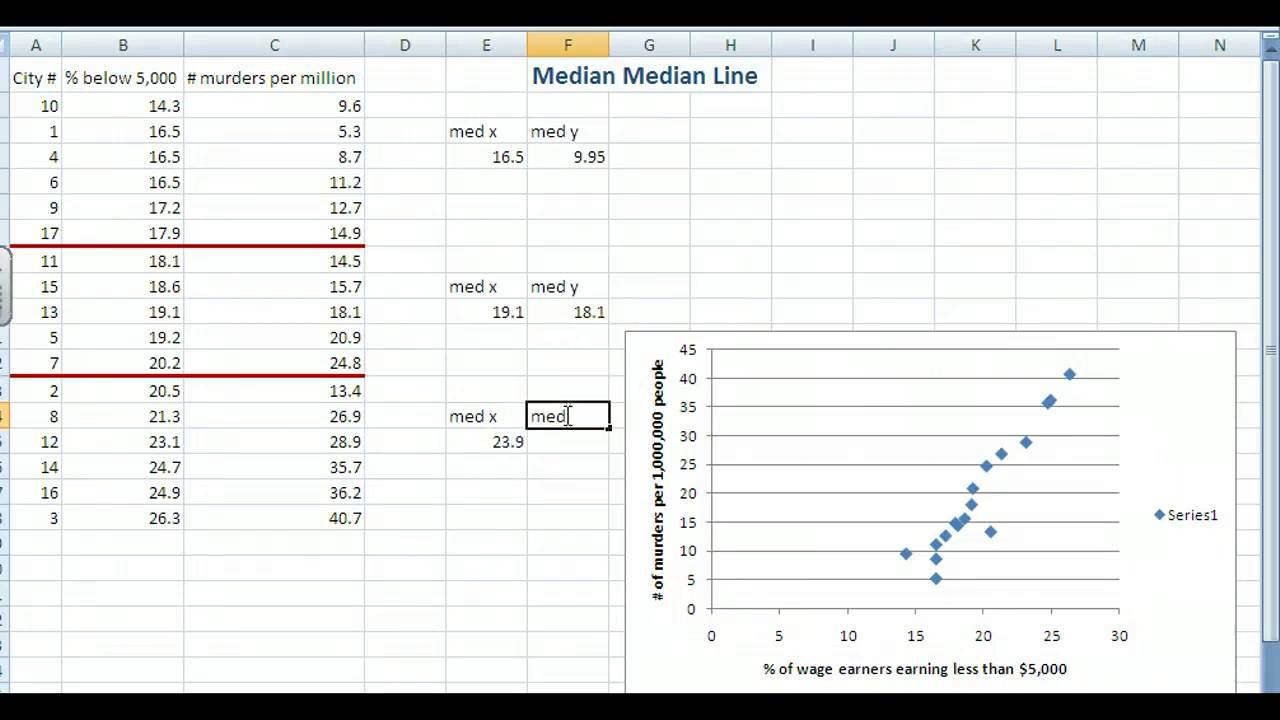
left_click(488, 474)
key("Return")
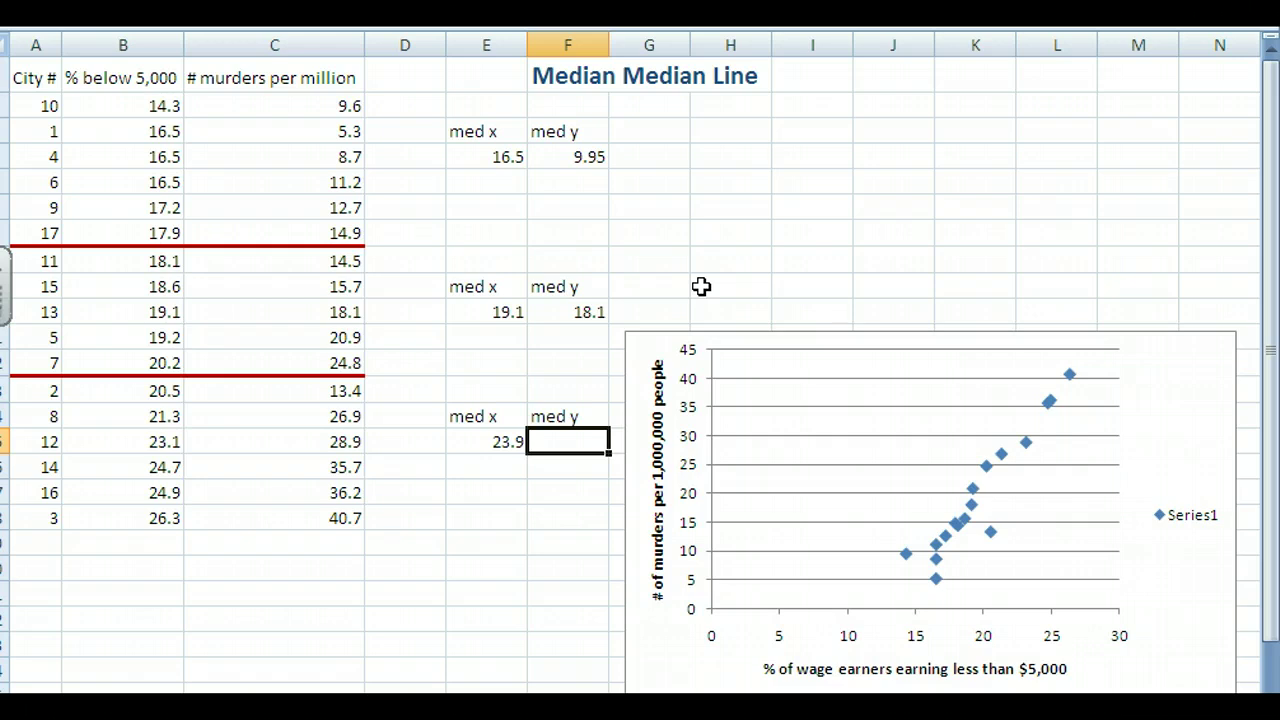
type("32.")
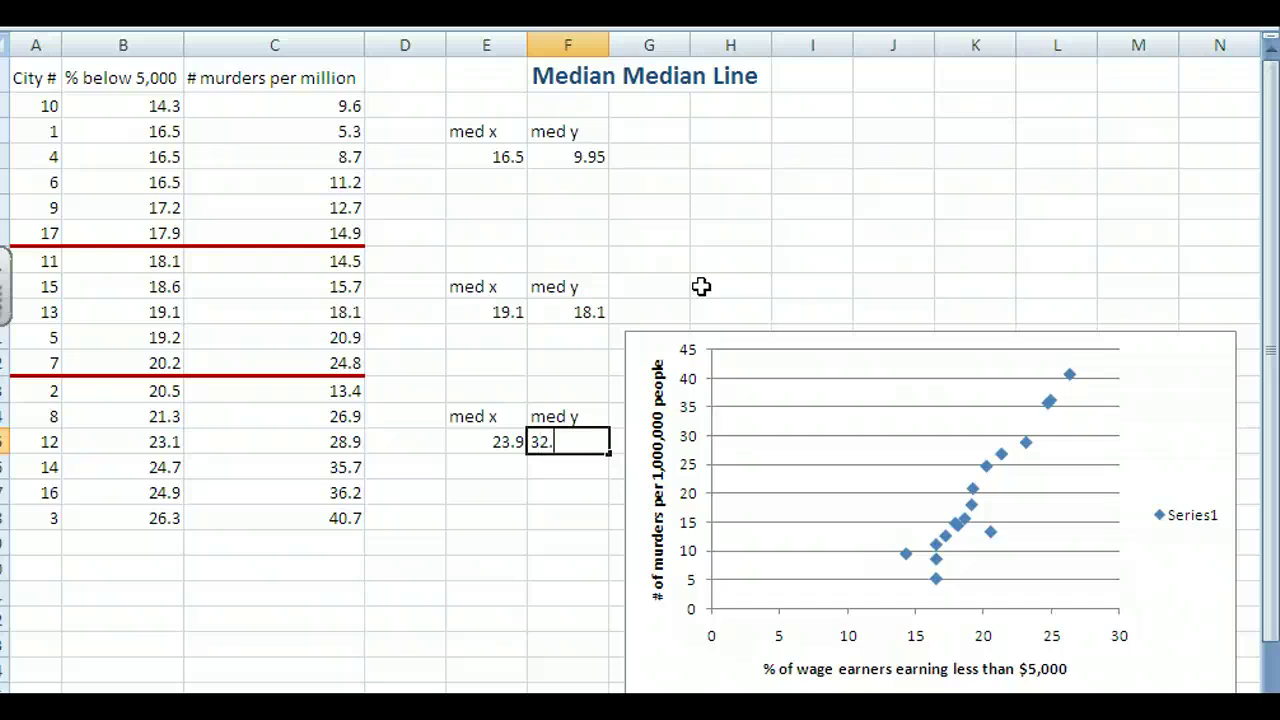
type("3")
key("Return")
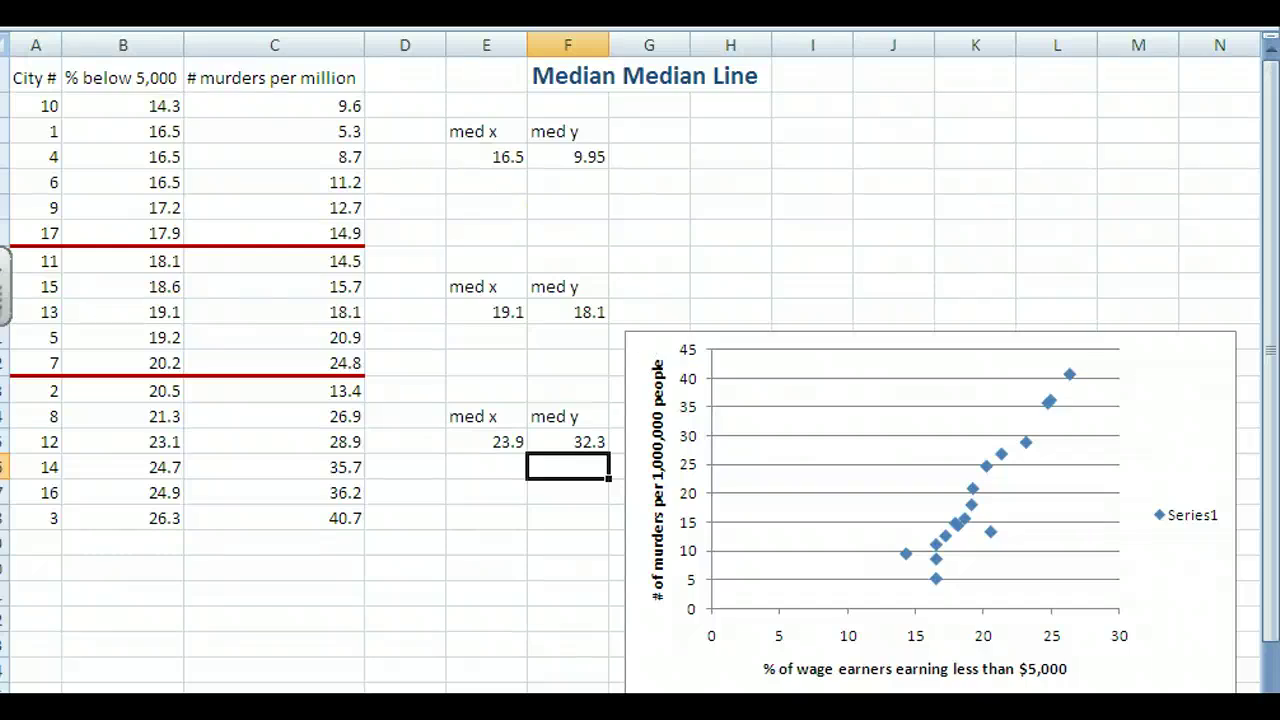
Type a Slope heading in column H, correcting the stray semicolon typo.
left_click(730, 130)
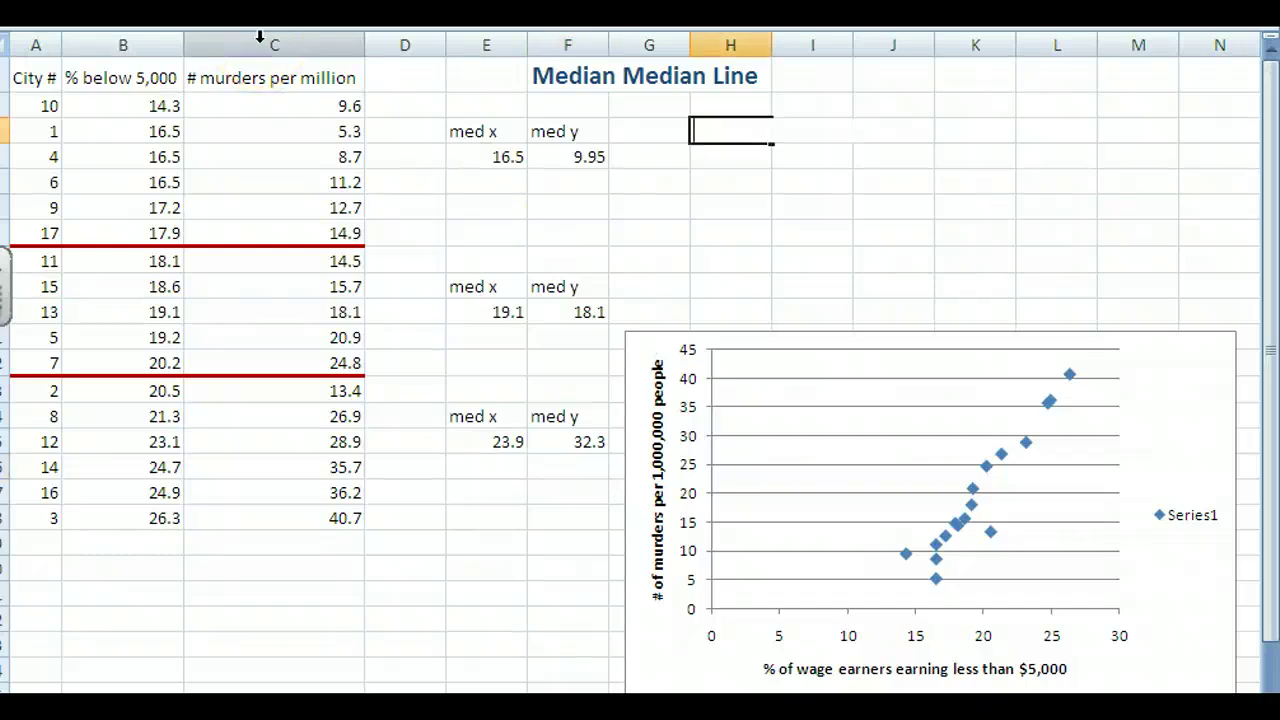
type("Sl;ope")
key("Left")
key("Left")
key("Right")
key("Right")
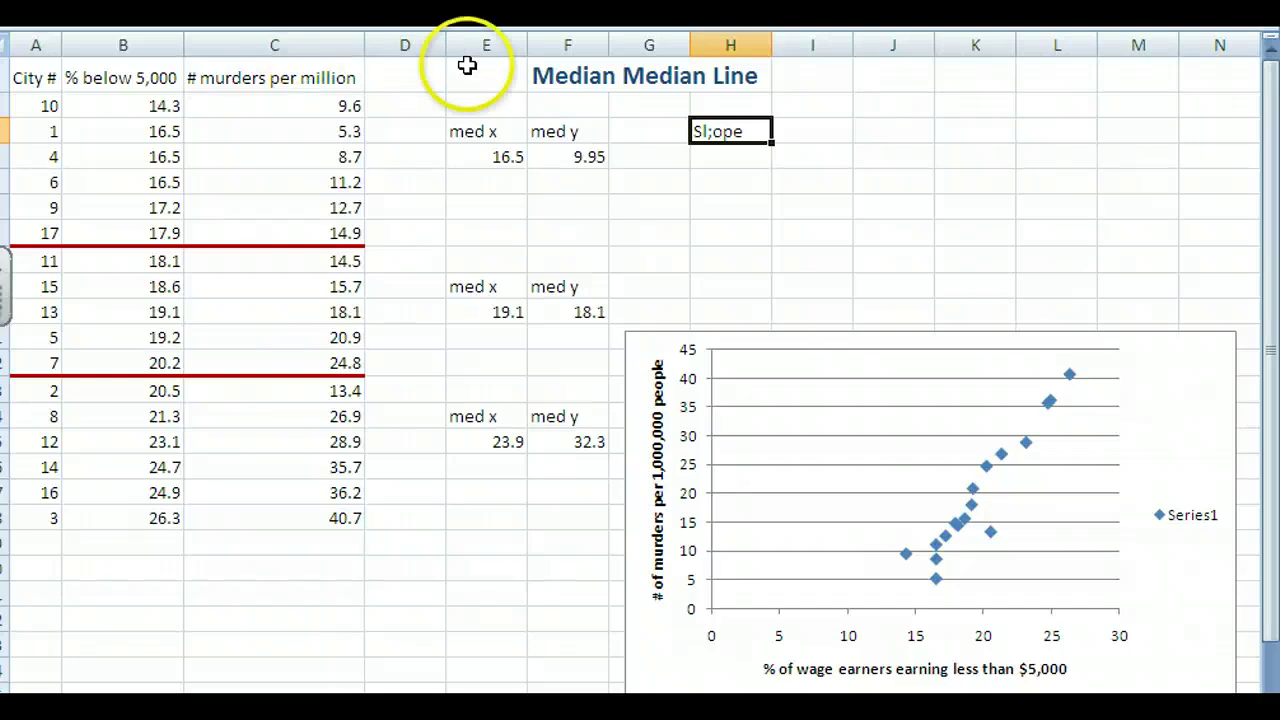
left_click(724, 131)
double_click(724, 131)
key("BackSpace")
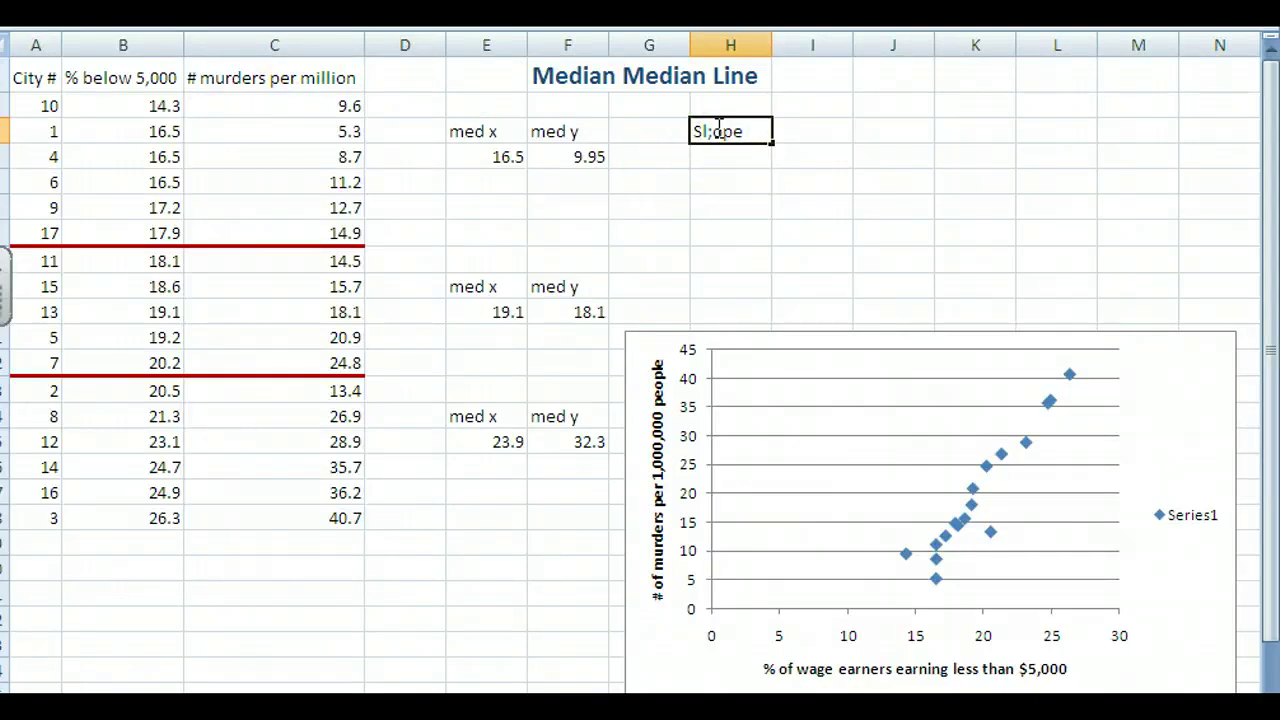
left_click(709, 129)
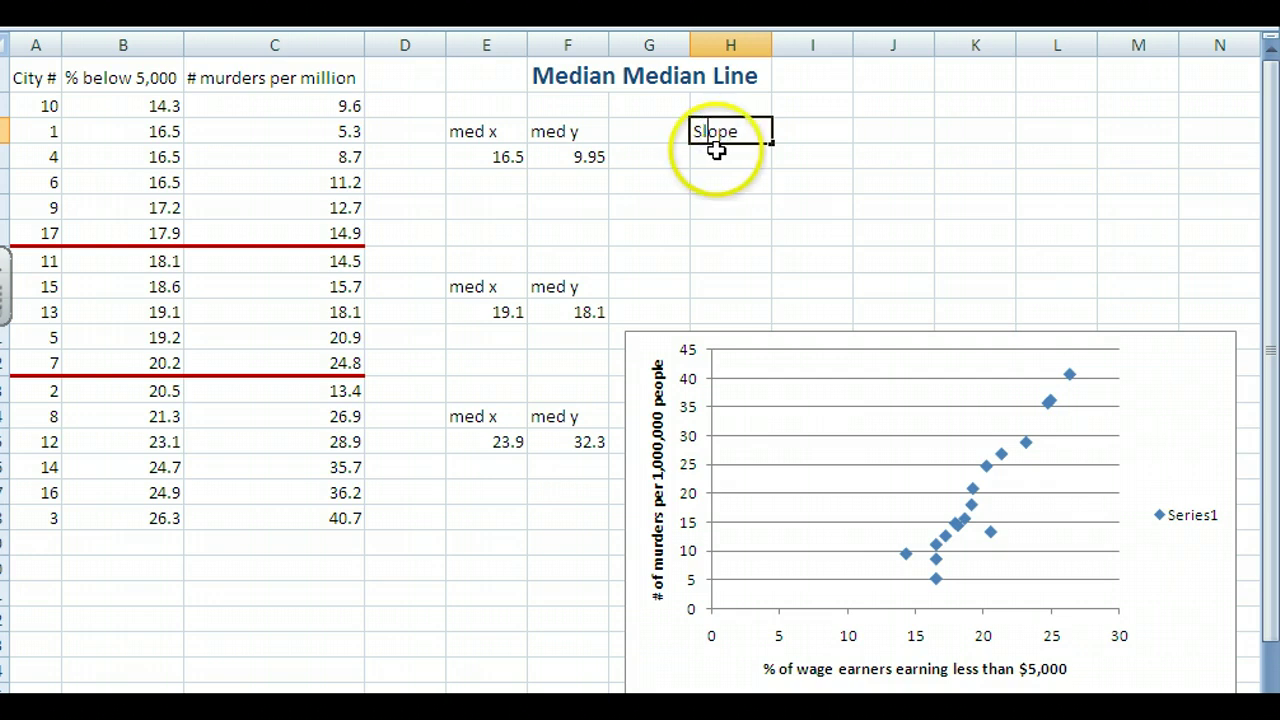
Compute the slope below it with =(9.95-32.3)/(16.5-23.9), giving 3.02027.
left_click(716, 157)
type("=(9.95")
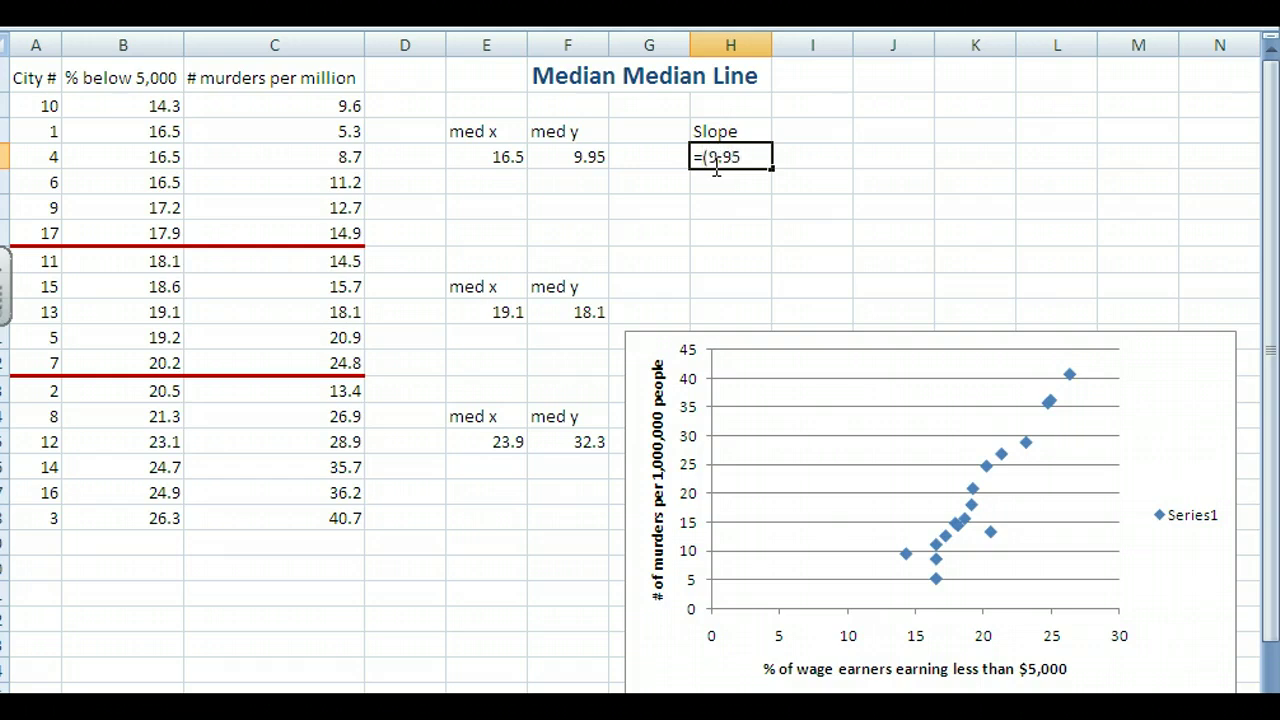
type("-32.3)/(16.5")
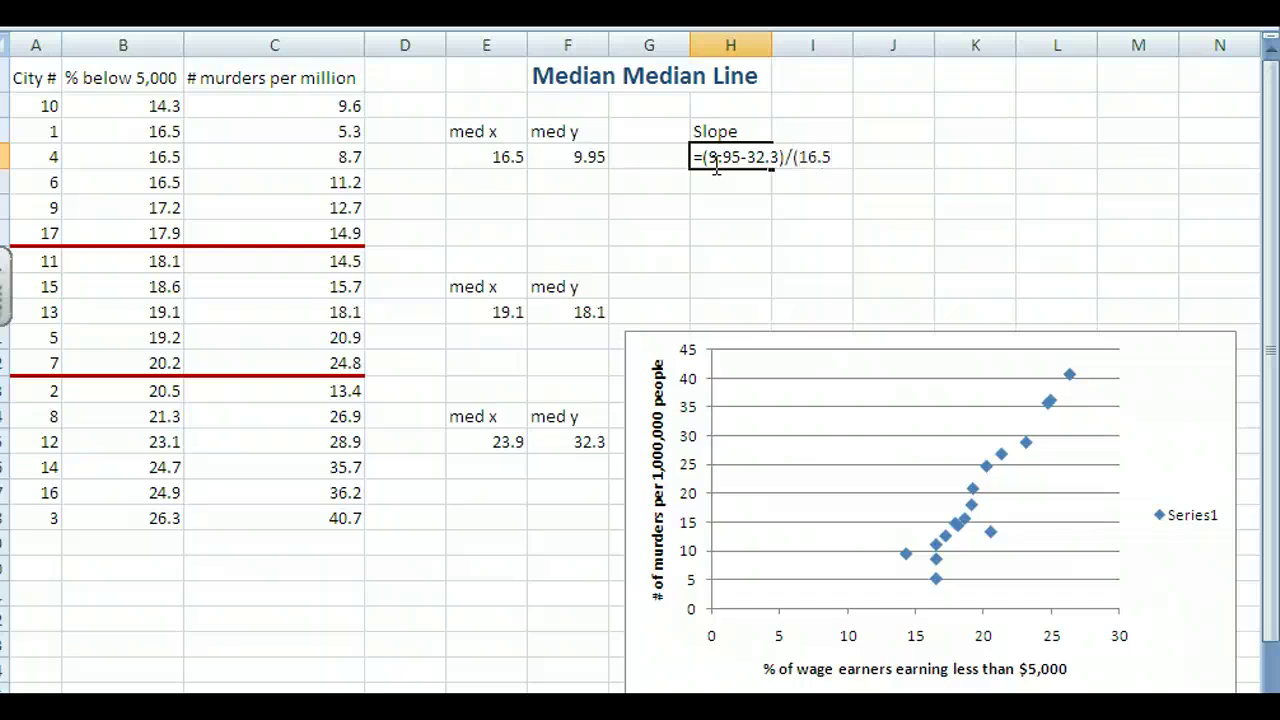
type("-23.9)")
key("Return")
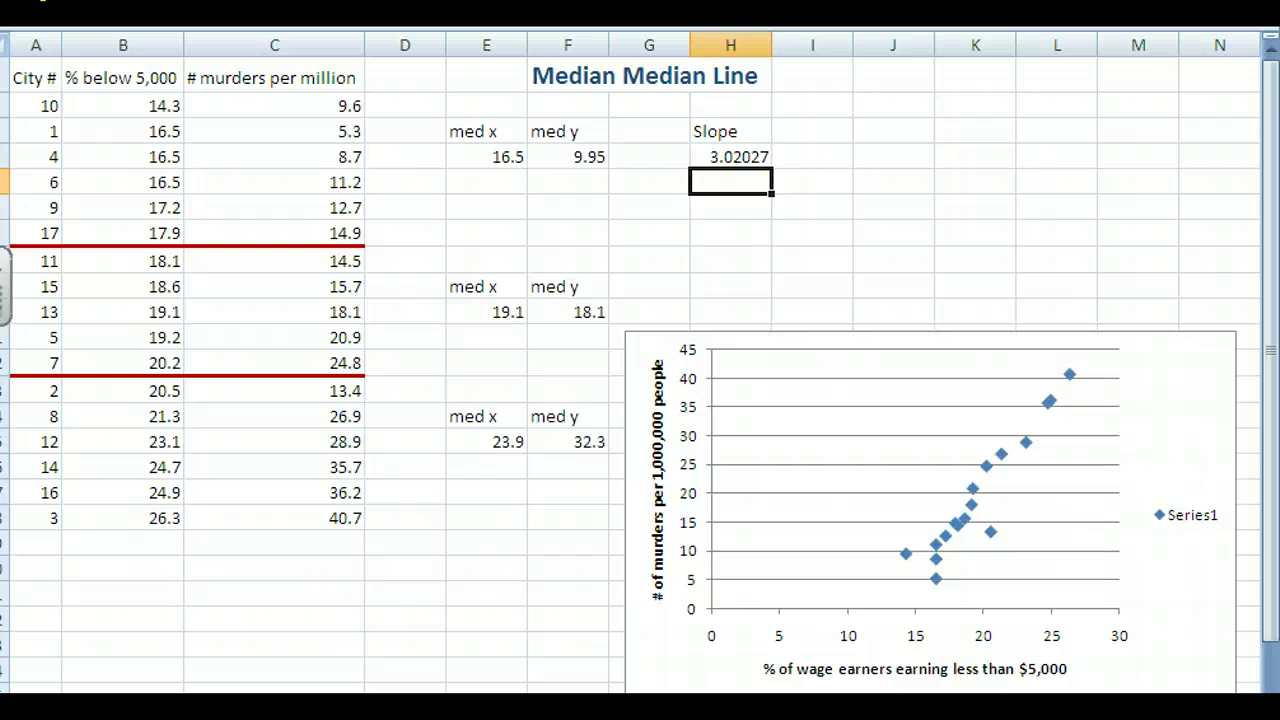
Below a blank row, add a Med Med Equation heading with y - 18.1 = 3.02027(x - 19.1) under it.
key("Down")
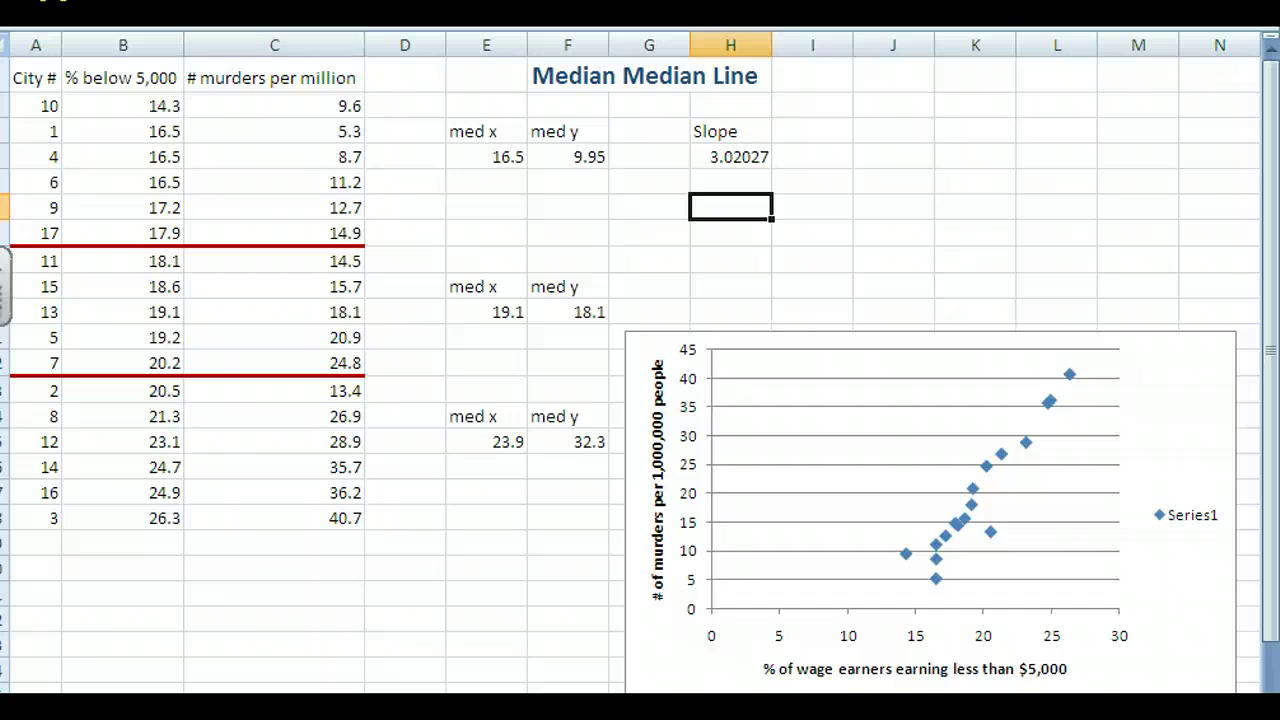
type("Med Med Equatio")
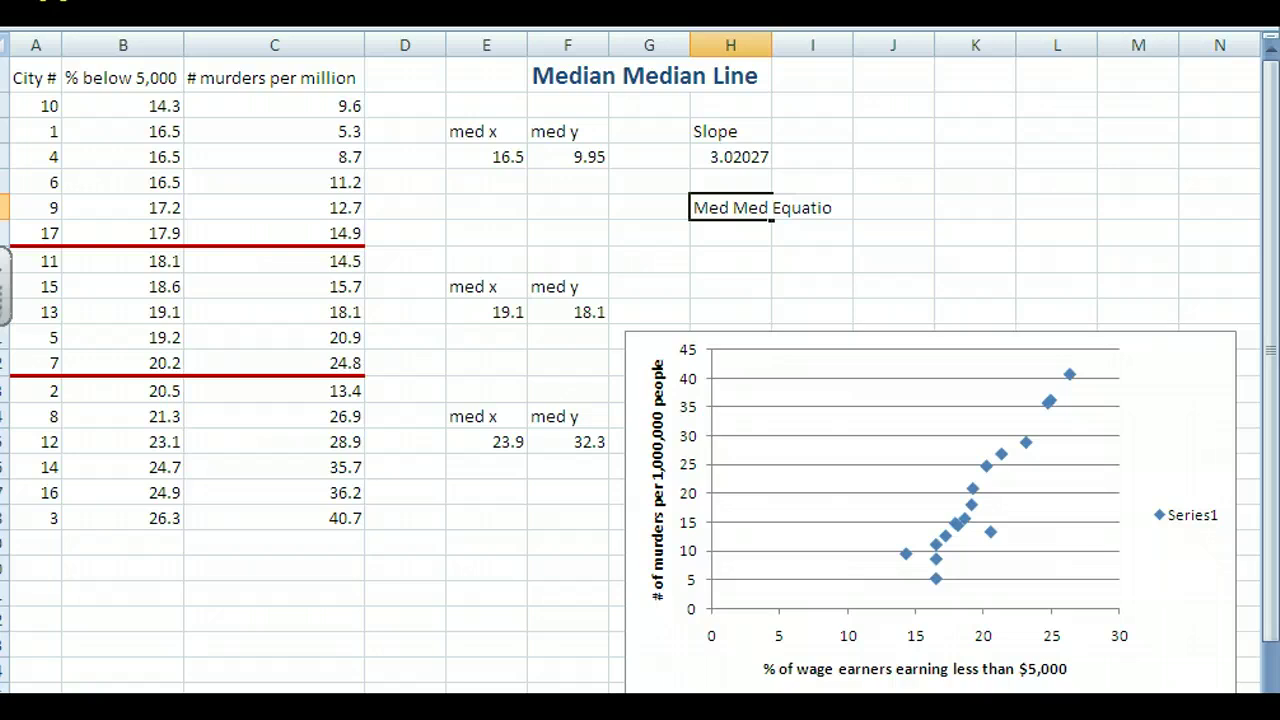
type("n")
key("Return")
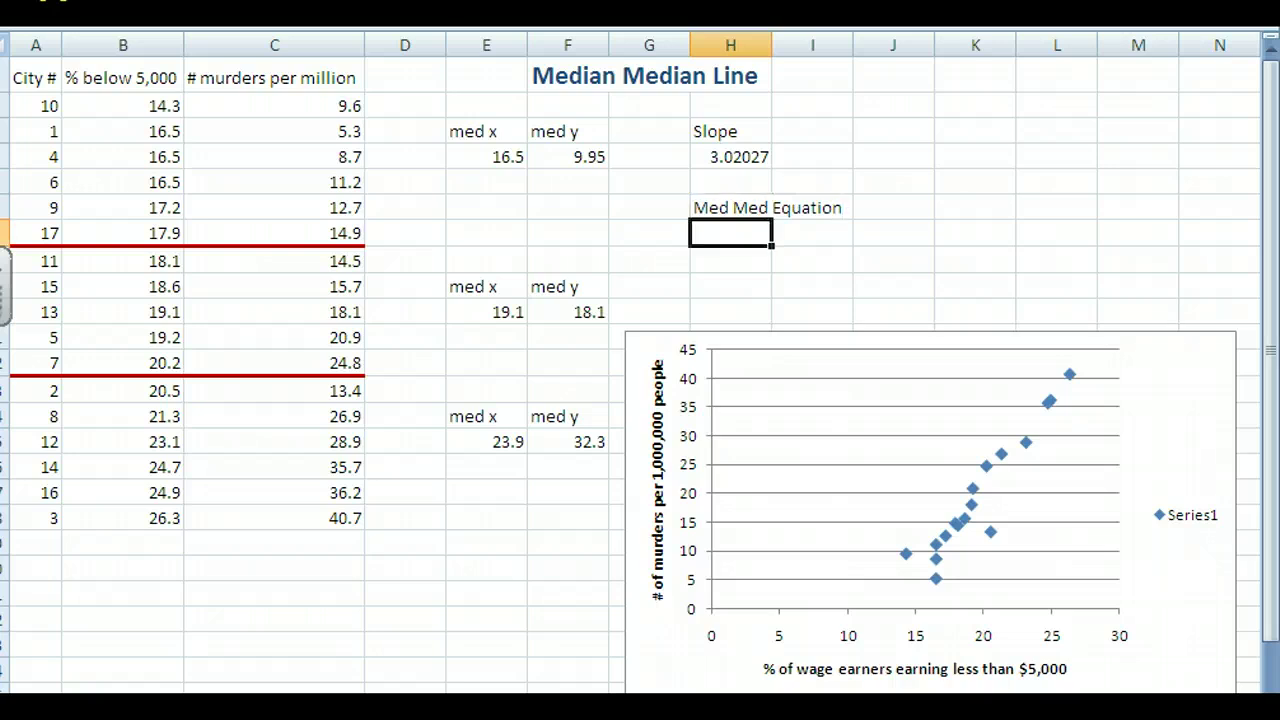
type("y =")
type(" 18.")
type("1 = ")
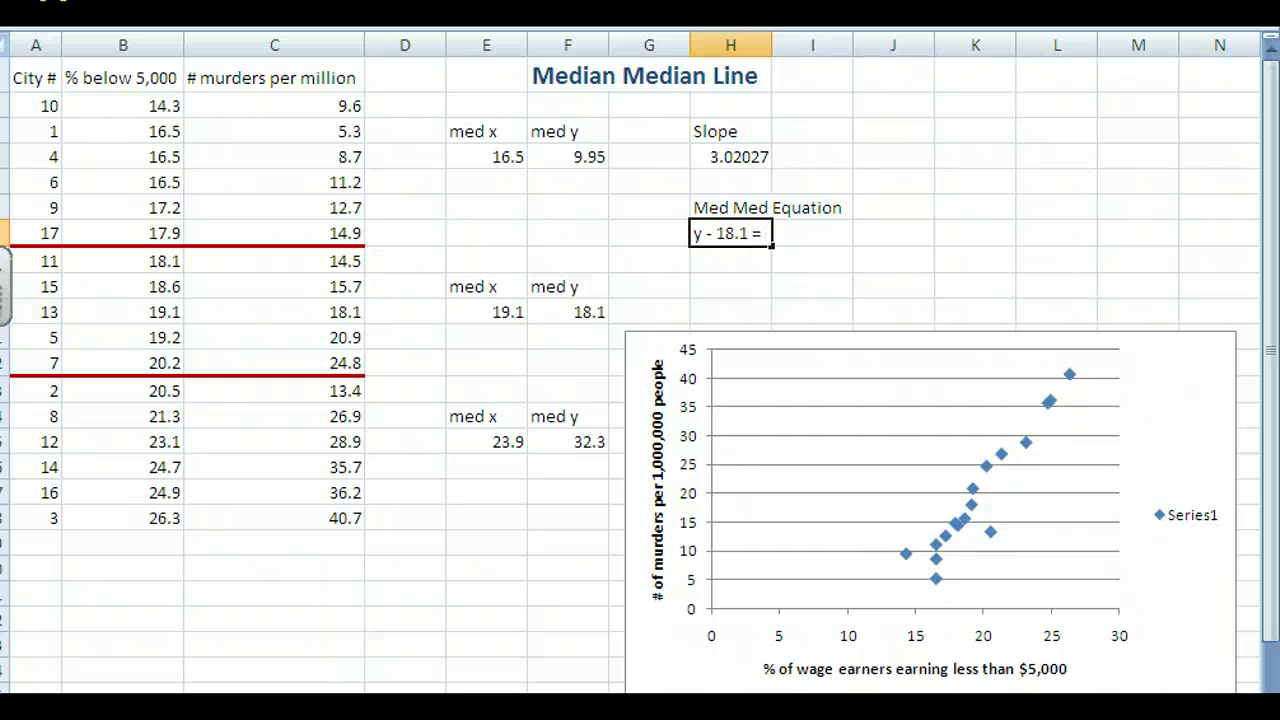
type("3.02027(x - 19.1)")
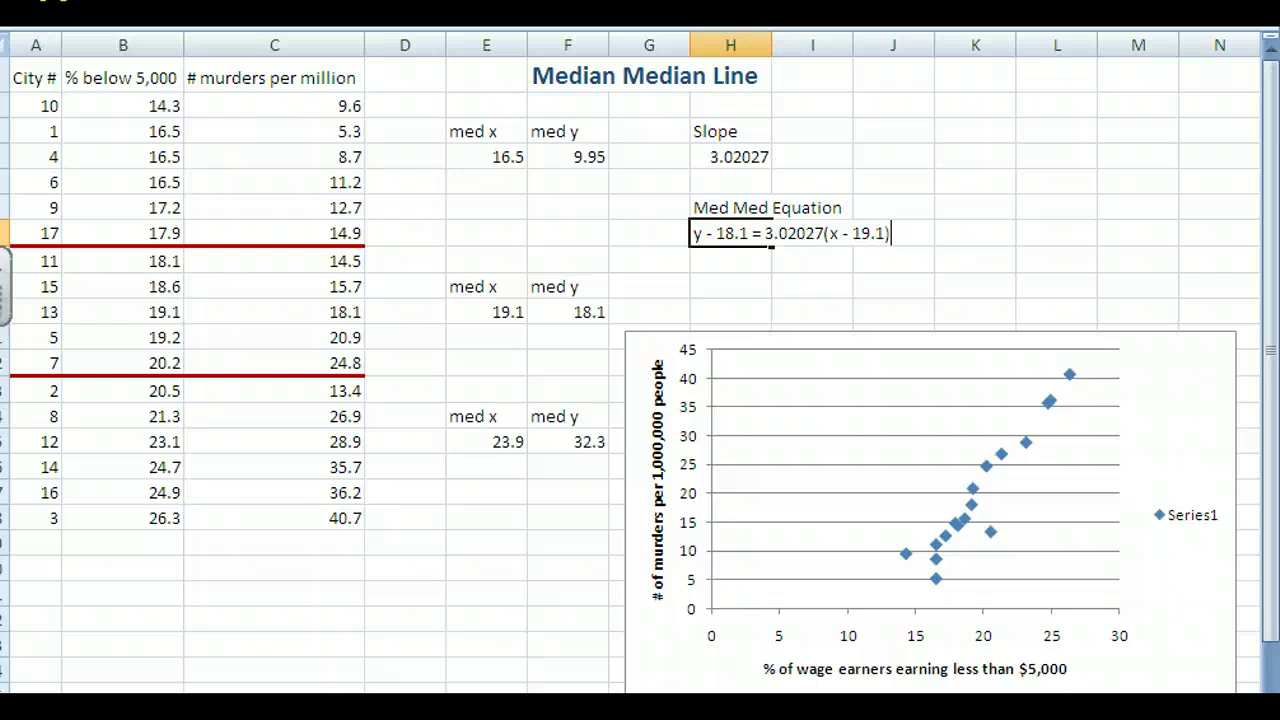
key("Return")
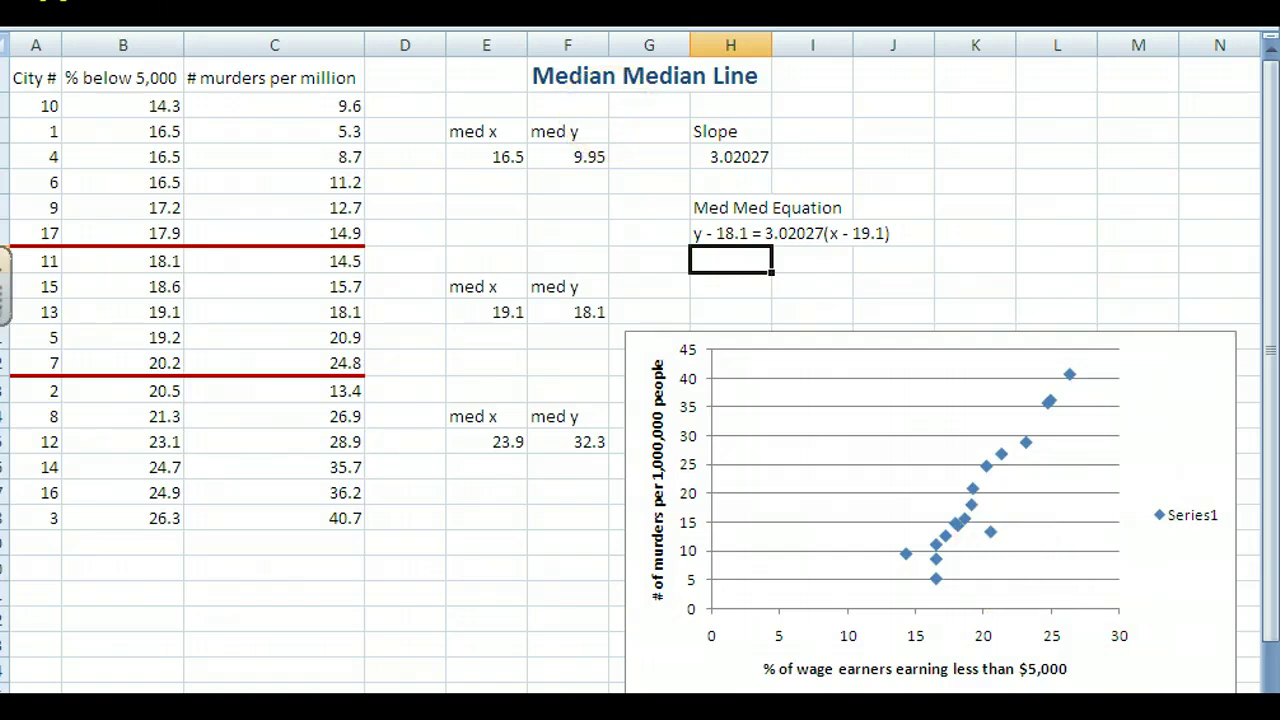
Add a Linear (Series1) trendline through the scatter chart's data points.
left_click(1050, 400)
right_click(1050, 400)
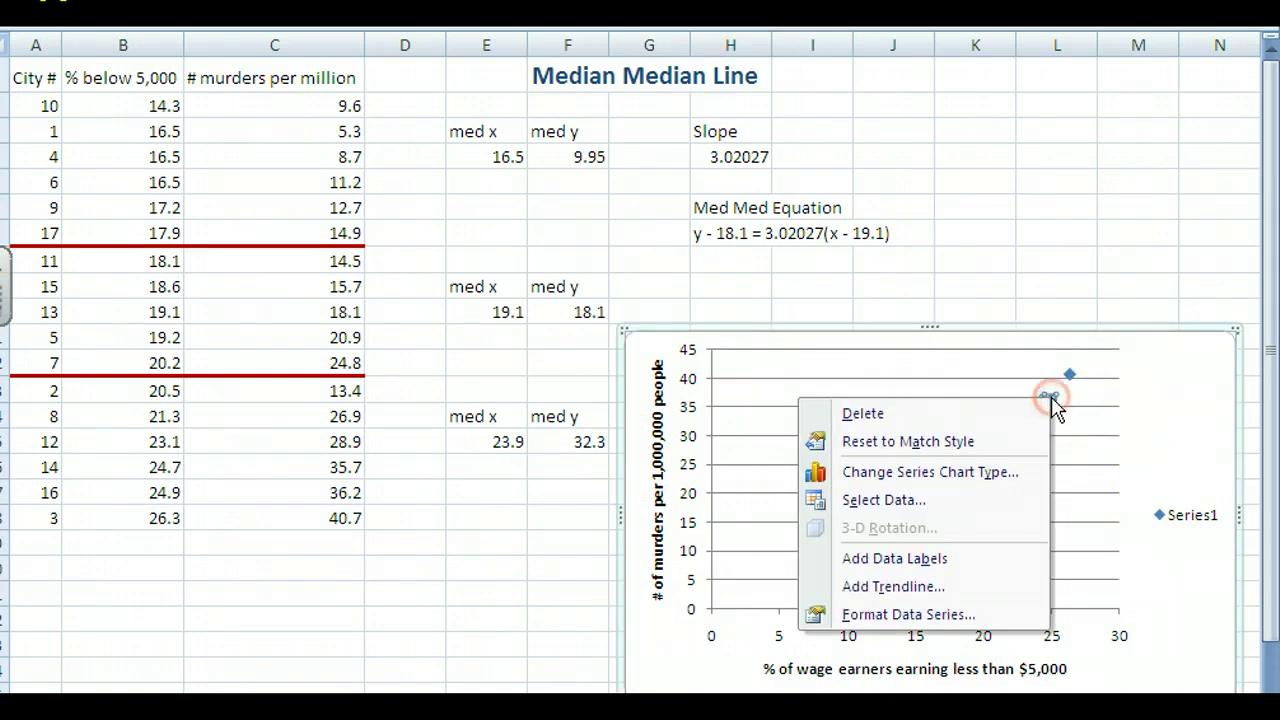
left_click(887, 588)
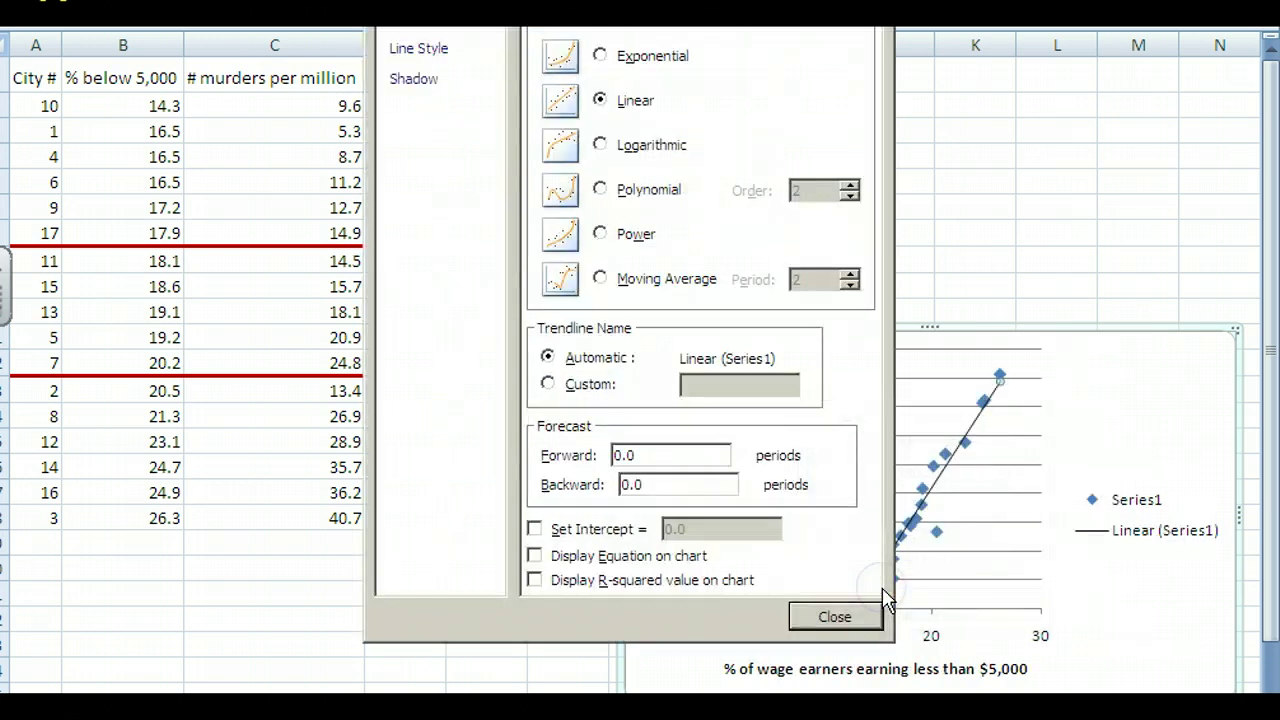
left_click(827, 616)
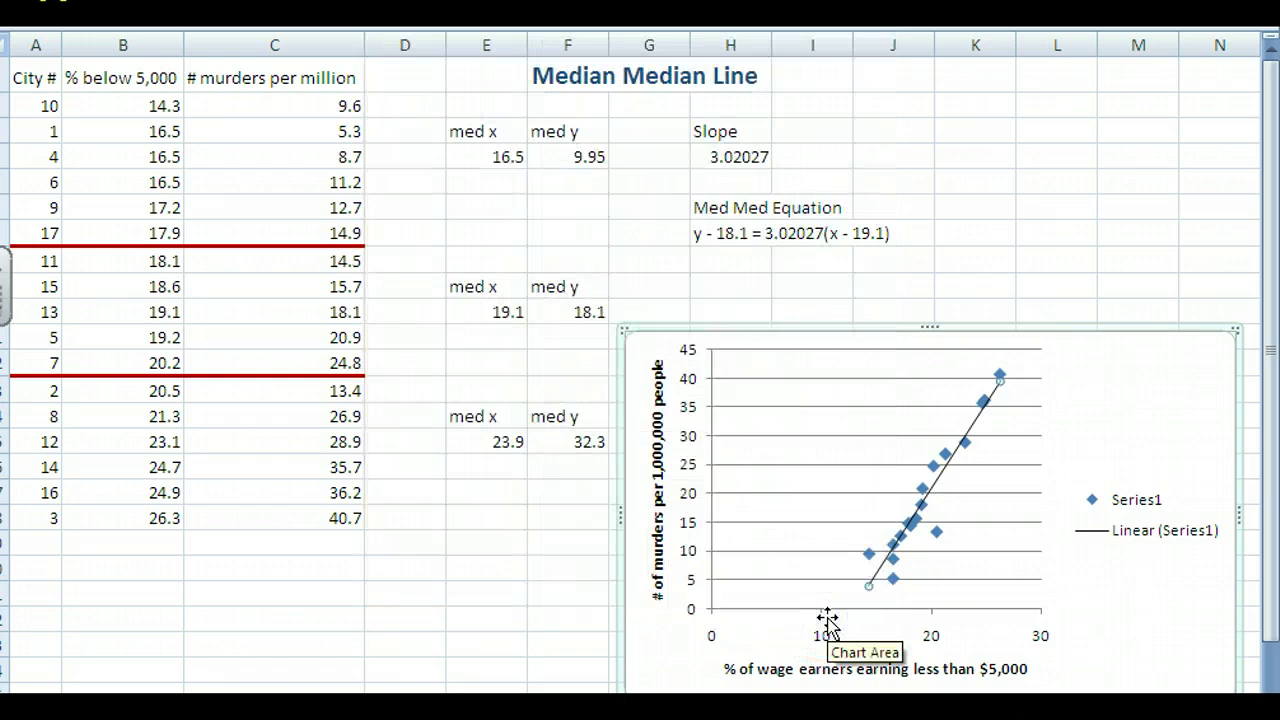